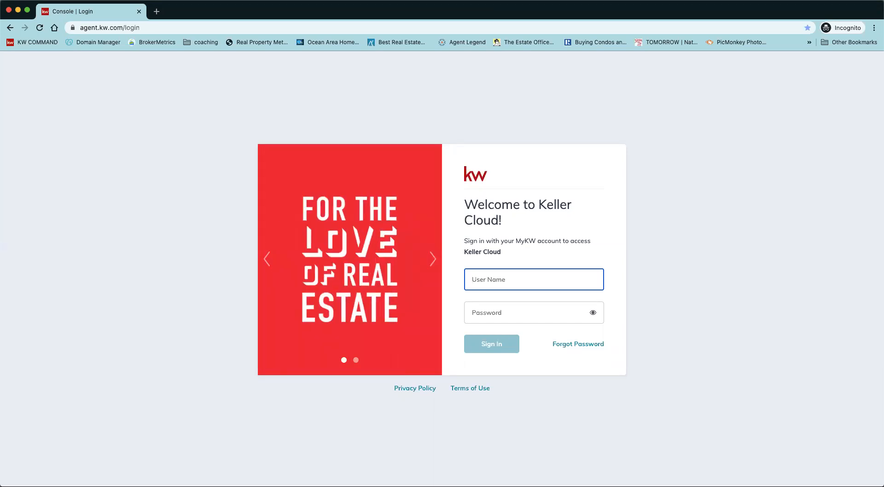
Sign in to Keller Cloud by entering the account's user name and password.
left_click(504, 282)
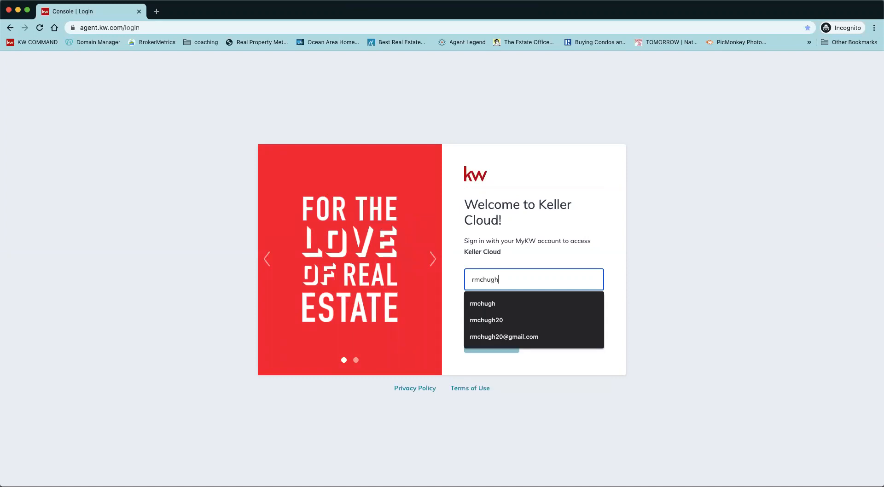
key("Tab")
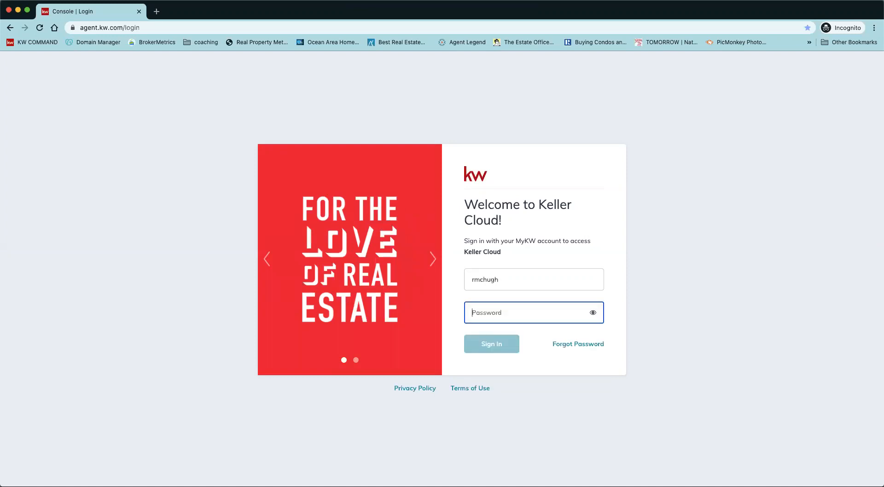
type("••••••••••••")
key("Return")
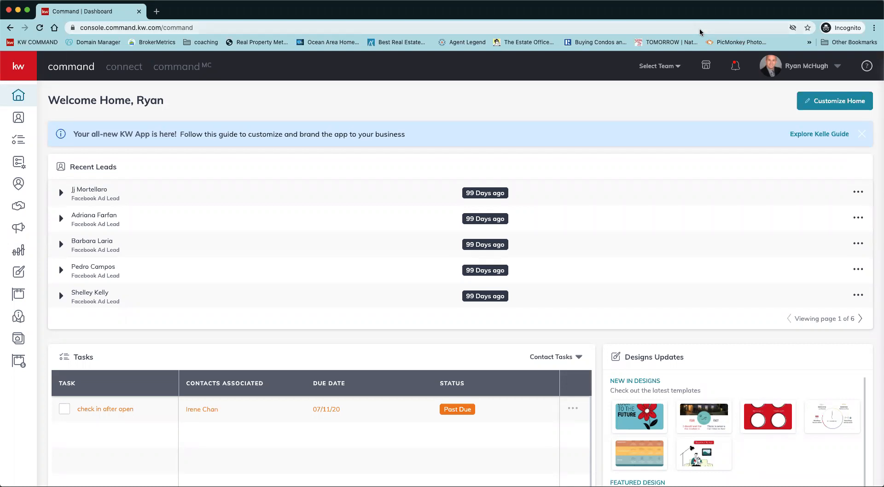
Open the account settings and view the Marketing Profile under Connect Settings.
left_click(839, 68)
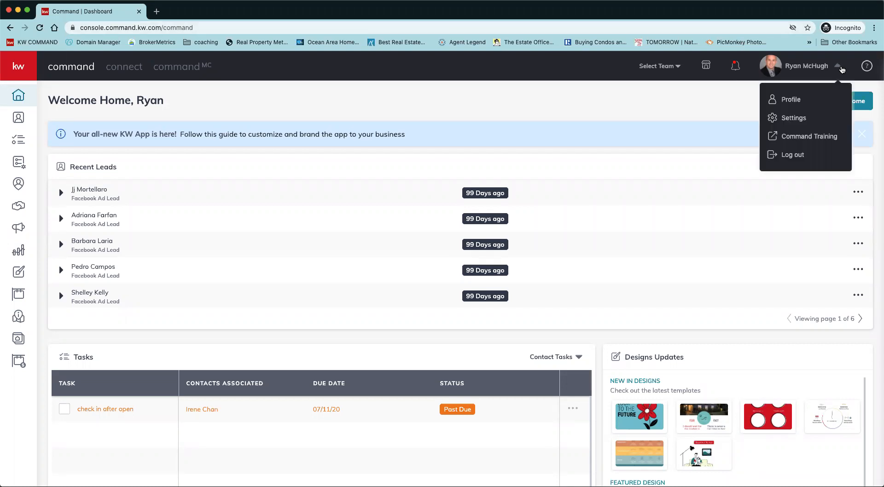
left_click(807, 124)
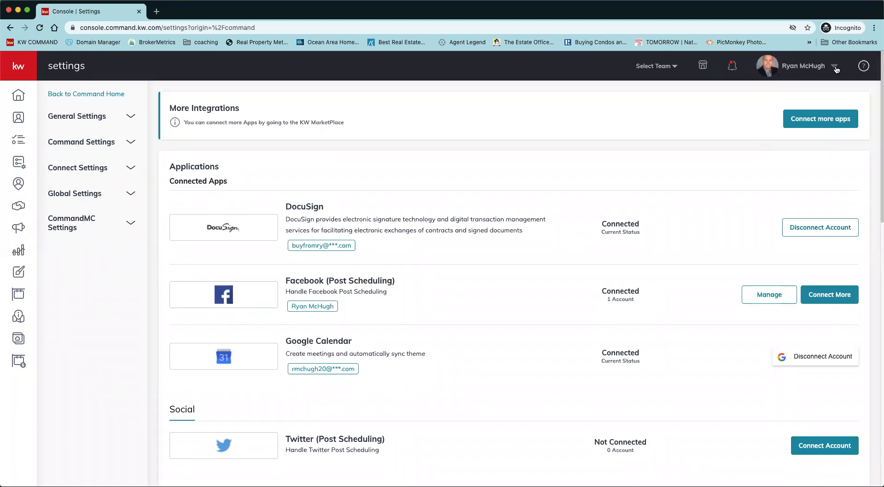
left_click(132, 172)
left_click(108, 189)
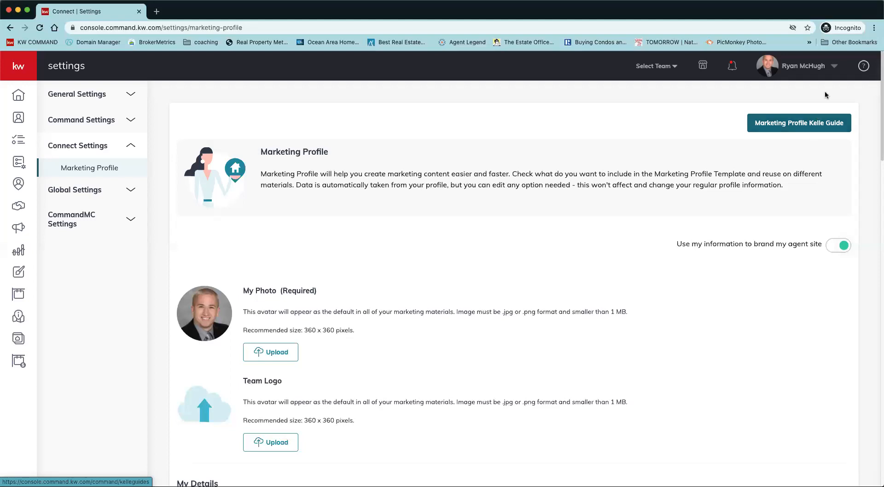
Return to the connected applications settings and review the Command Email configuration, including the available reply-to addresses.
left_click(836, 72)
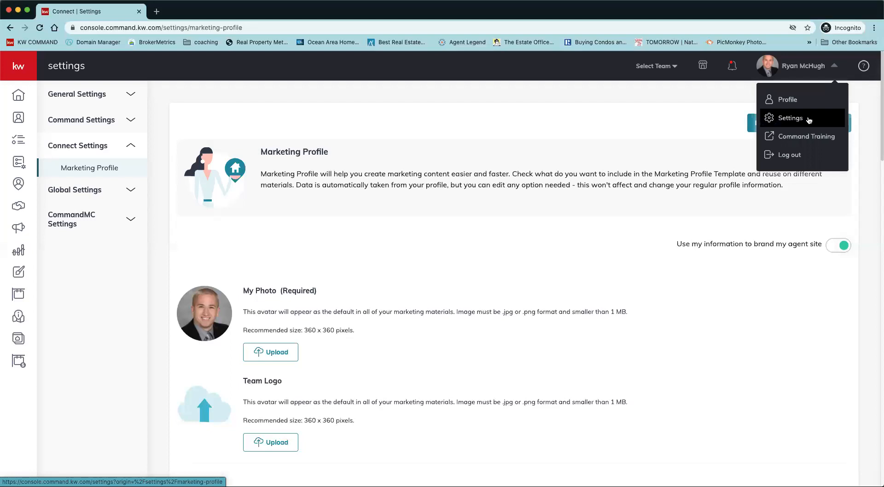
left_click(821, 124)
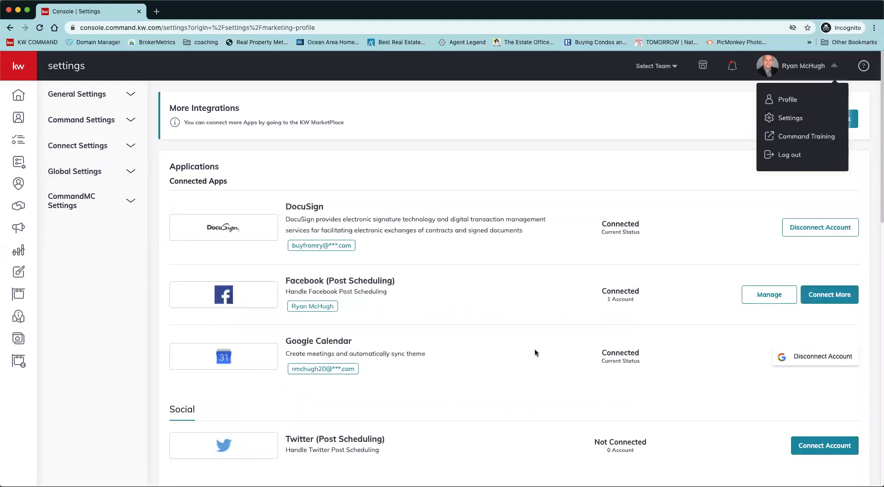
scroll(535, 352, "down", 15)
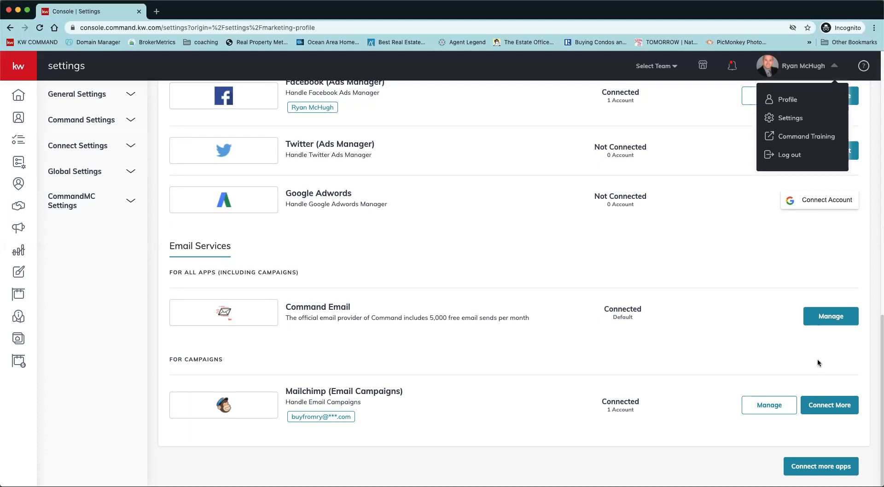
left_click(838, 325)
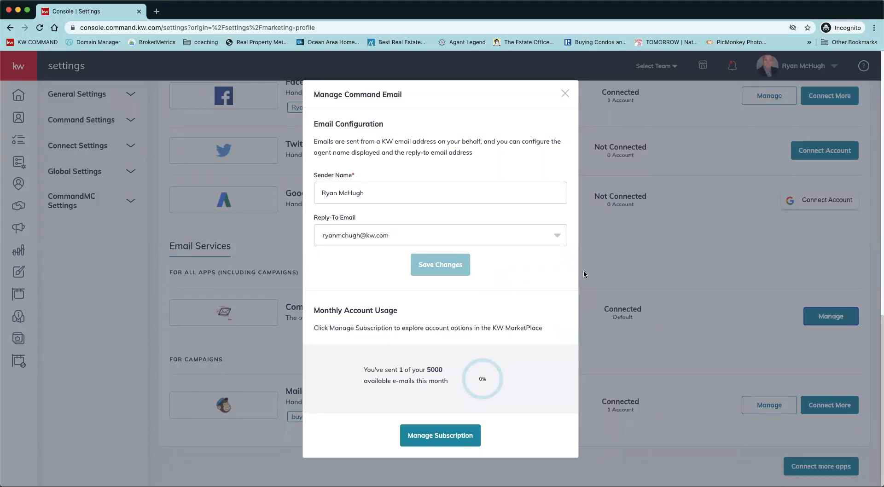
scroll(471, 348, "up", 1)
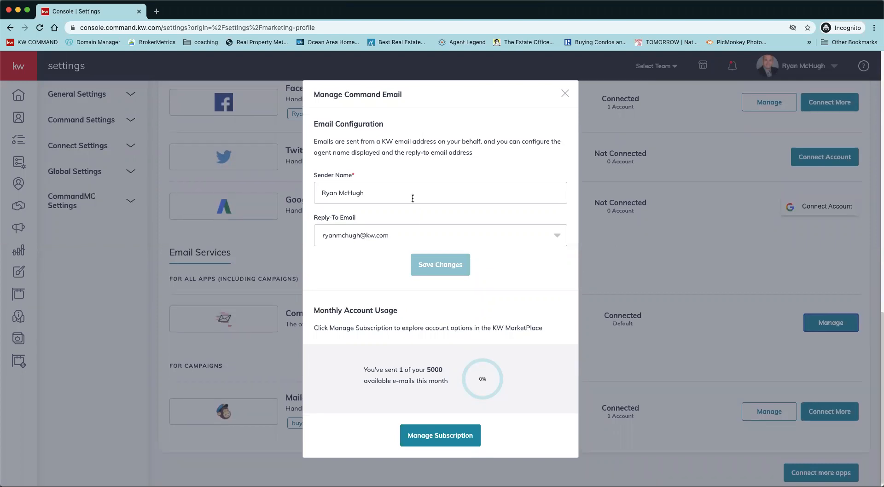
left_click(559, 240)
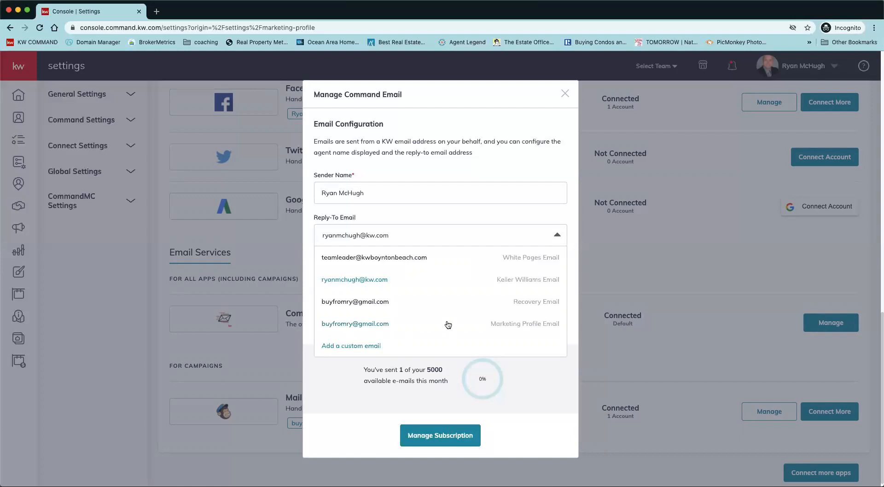
Check the Command Email subscription pricing in the KW MarketPlace, then close it and the email configuration.
left_click(452, 436)
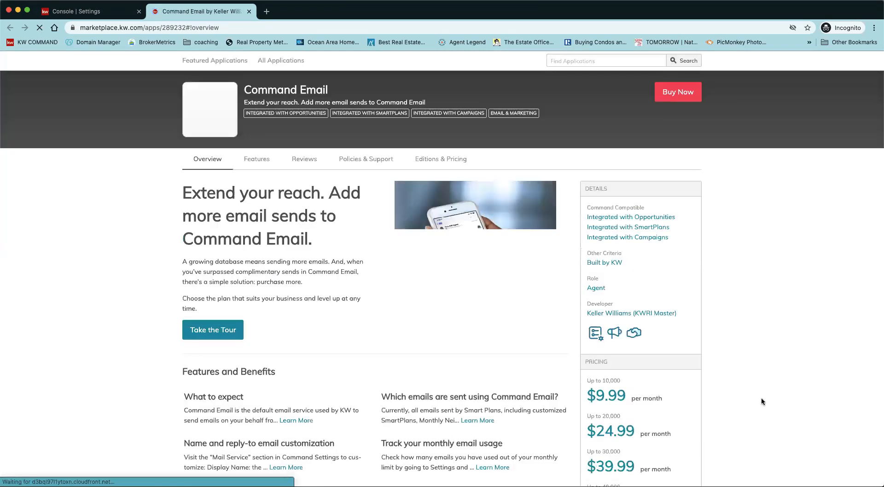
scroll(761, 397, "down", 5)
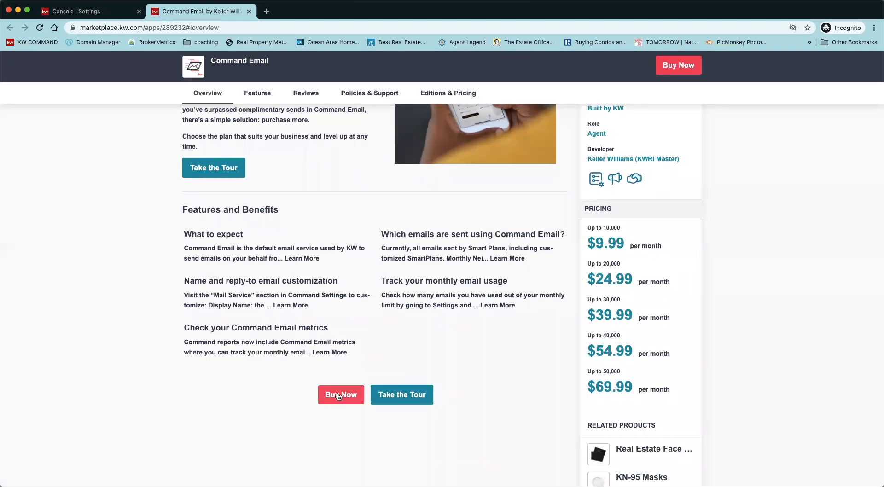
left_click(249, 15)
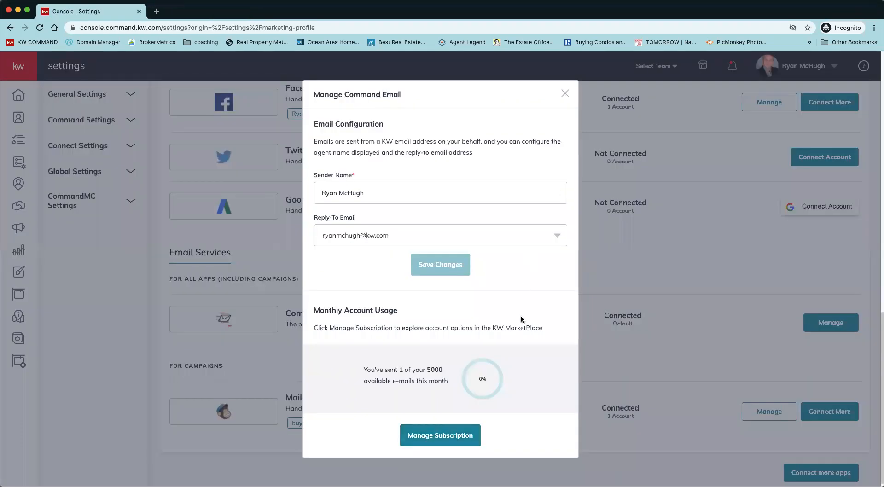
left_click(565, 94)
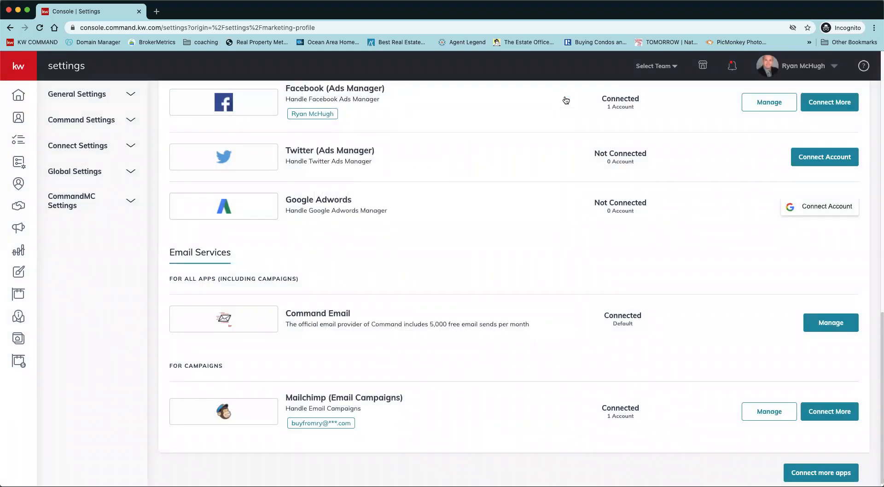
Return to the Command home page and browse the ready-made plans in the SmartPlans library.
left_click(19, 96)
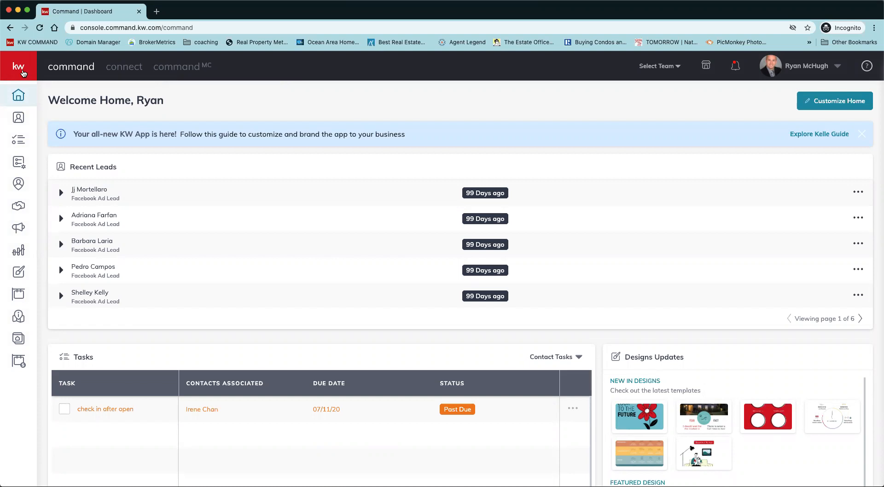
left_click(21, 72)
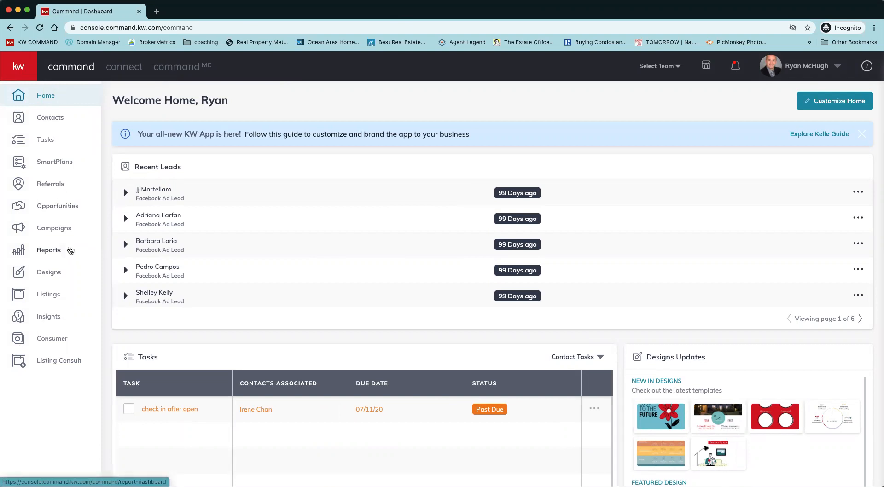
left_click(55, 162)
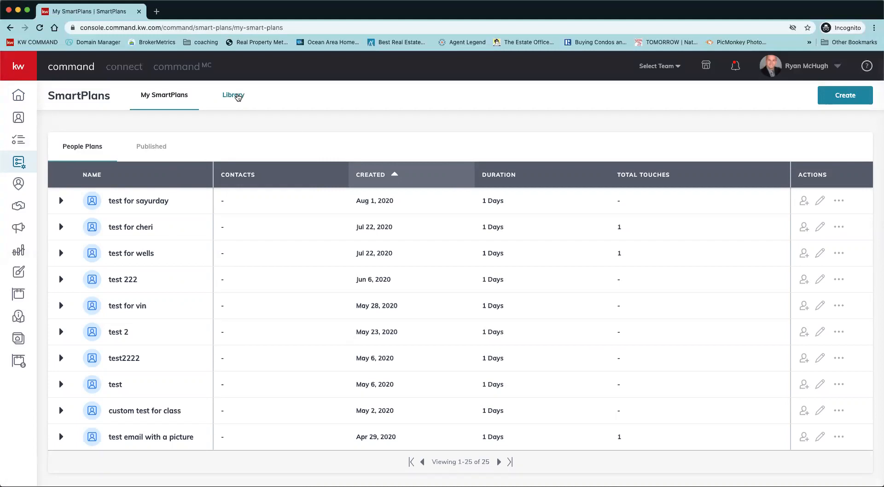
left_click(238, 97)
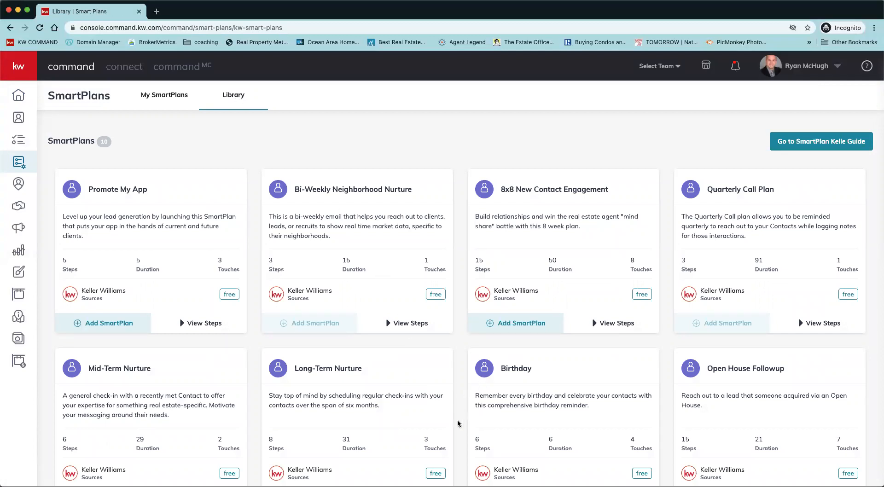
scroll(458, 424, "down", 1)
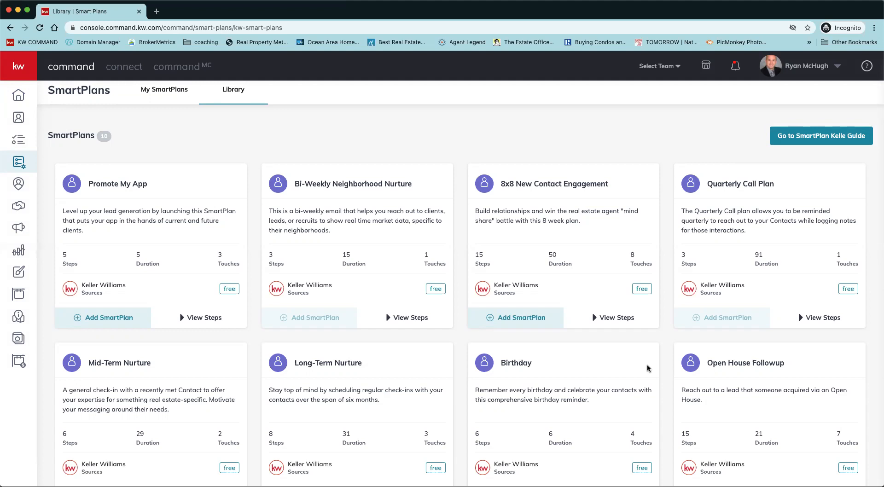
Create a new SmartPlan named "bootcamp day 2" from My SmartPlans.
left_click(171, 99)
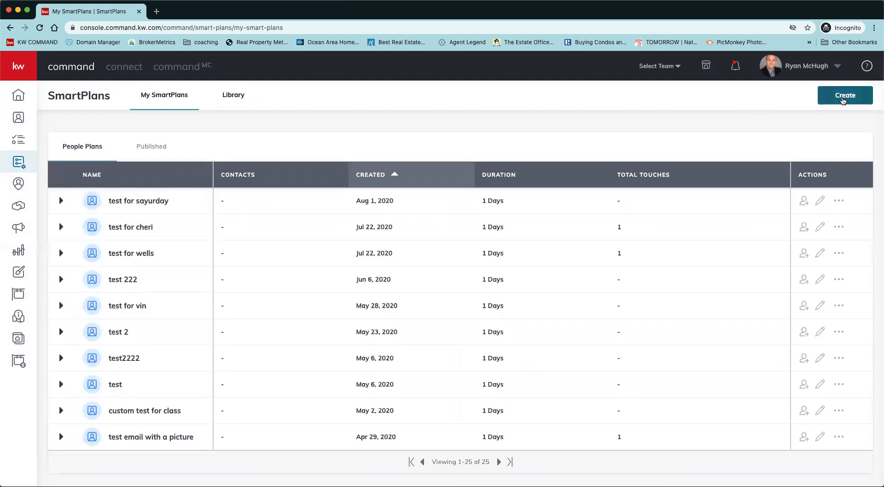
left_click(843, 96)
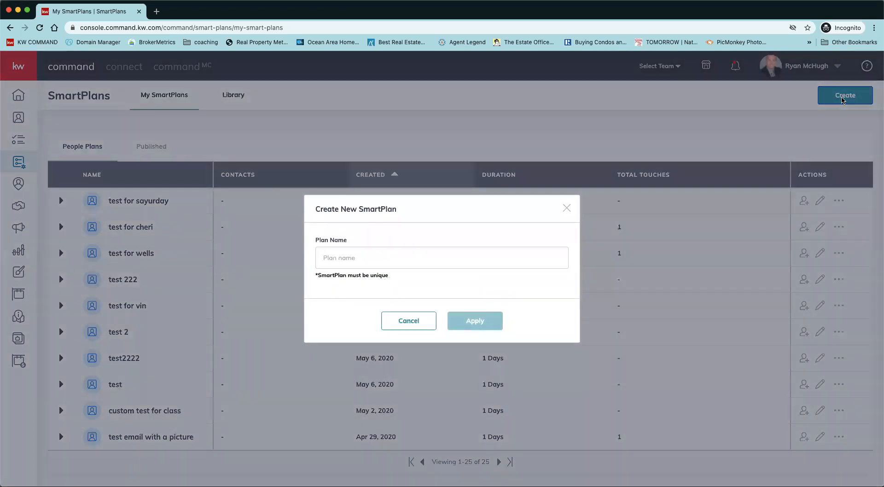
left_click(471, 260)
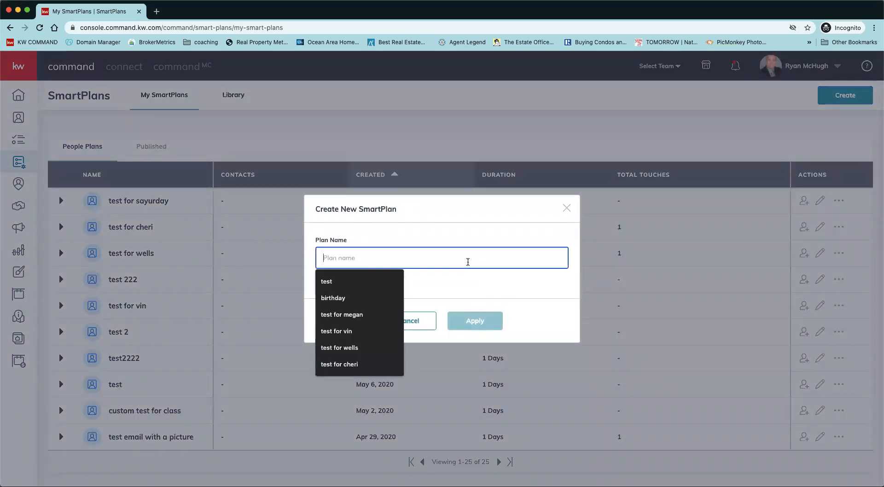
type("bootcamp day 2")
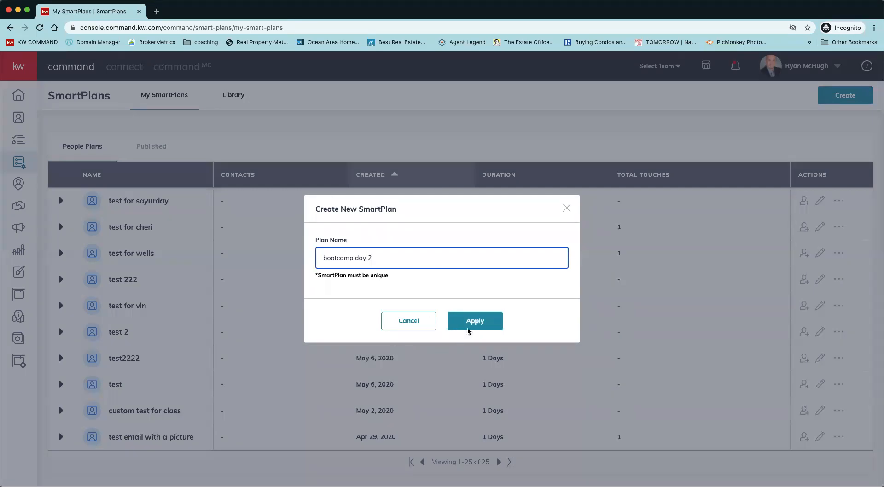
left_click(475, 324)
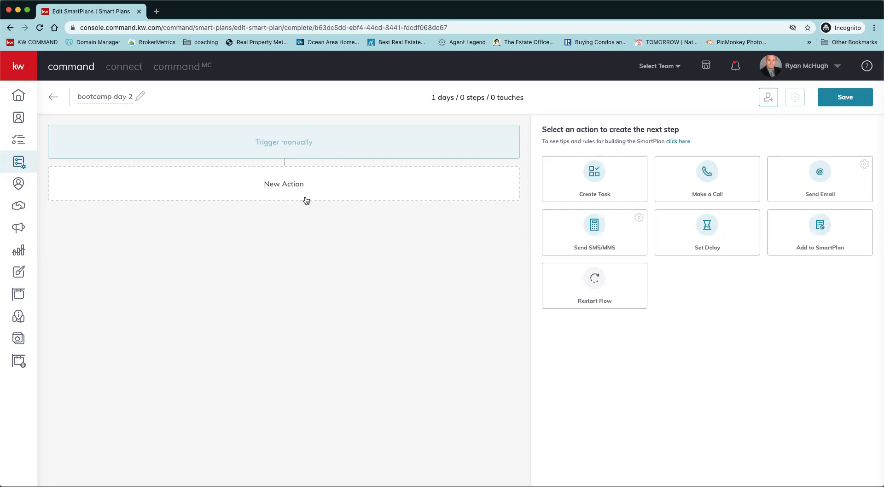
Add a Make a Call action named "intro call" with the description "cal and say hello and ask for business", and save the step.
left_click(721, 180)
left_click(193, 228)
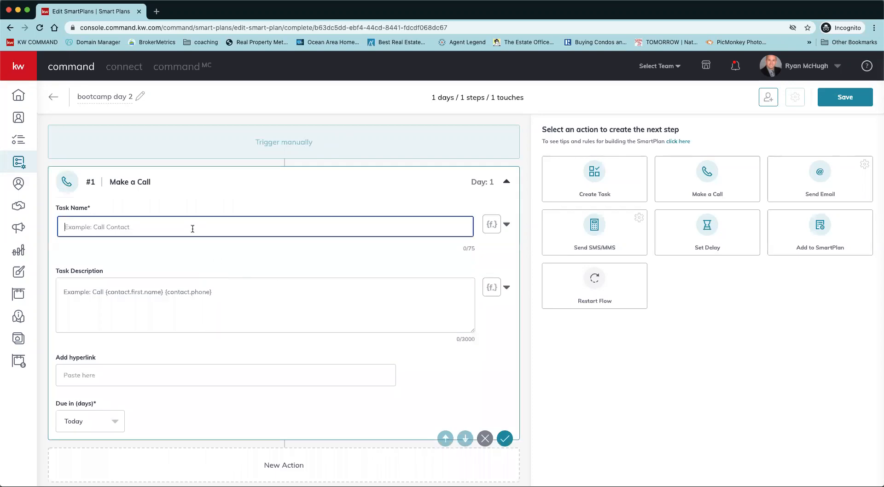
type("intro call")
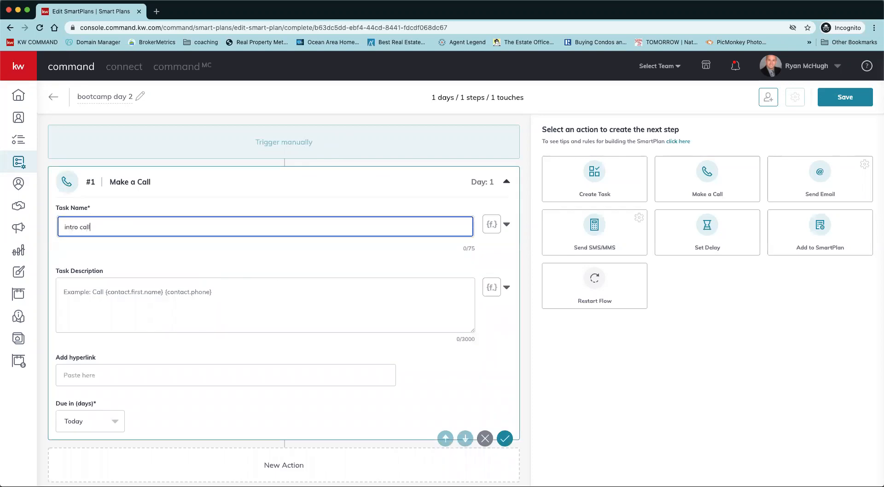
left_click(207, 306)
type("cal")
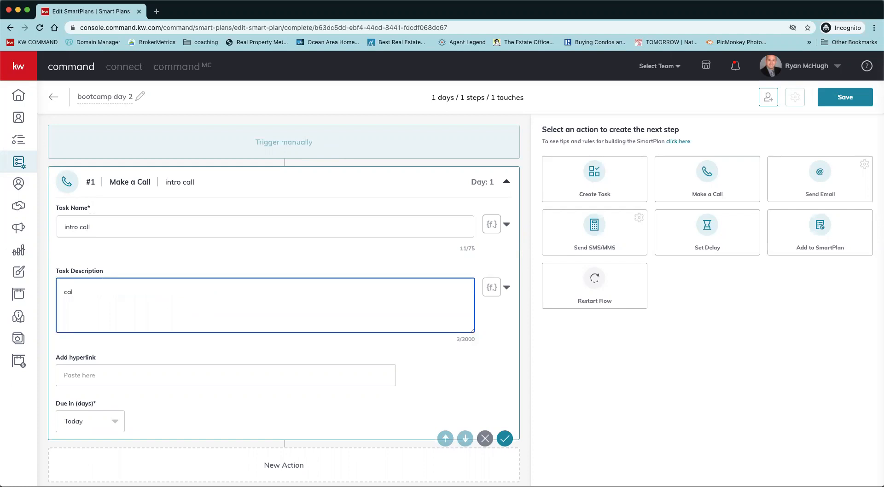
type(" and say hello and ask for business")
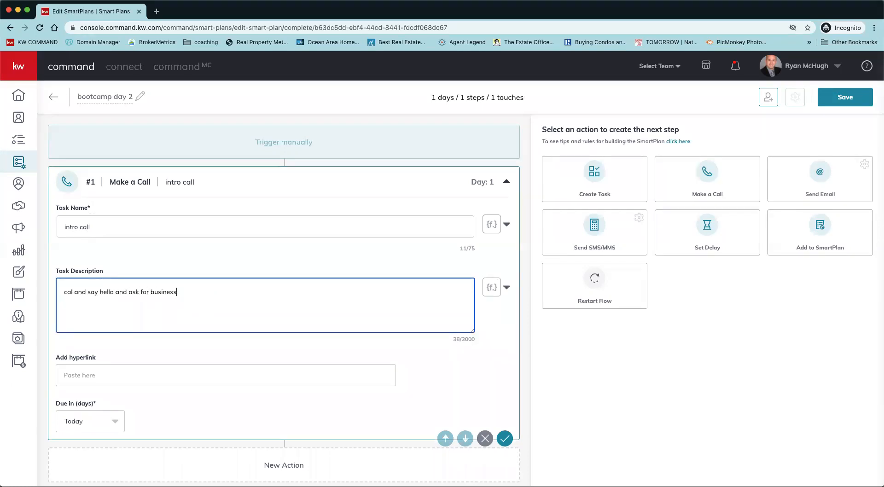
scroll(192, 350, "down", 1)
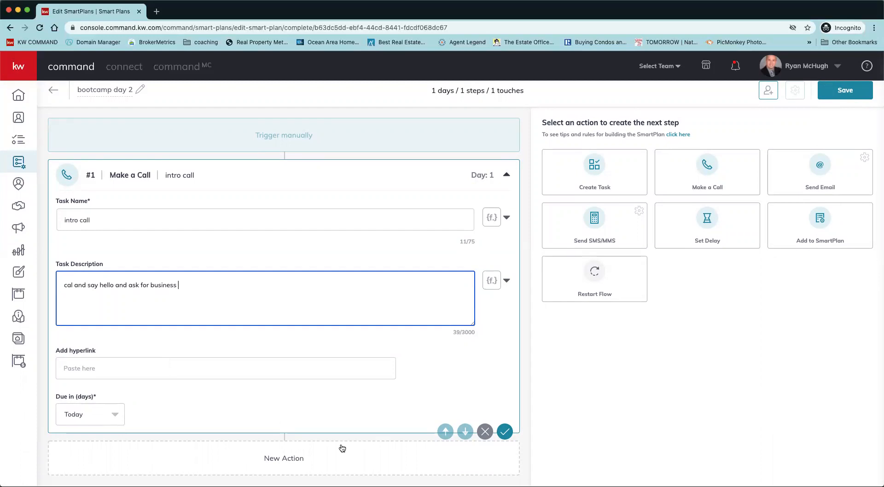
left_click(503, 434)
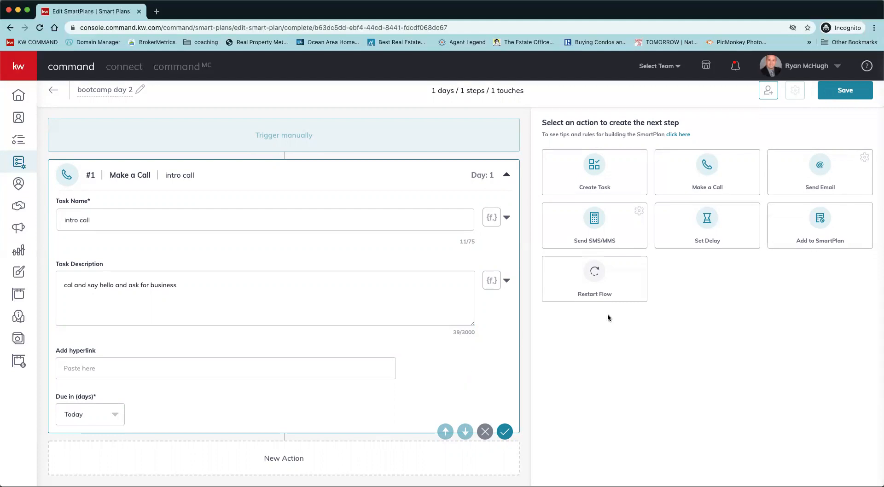
Add a Set Delay step of 2 days after the intro call and save it.
left_click(715, 231)
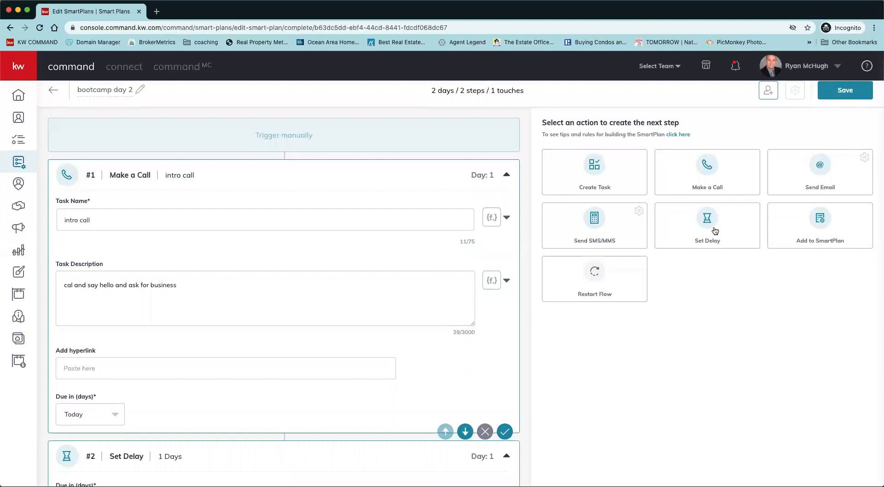
scroll(369, 414, "down", 2)
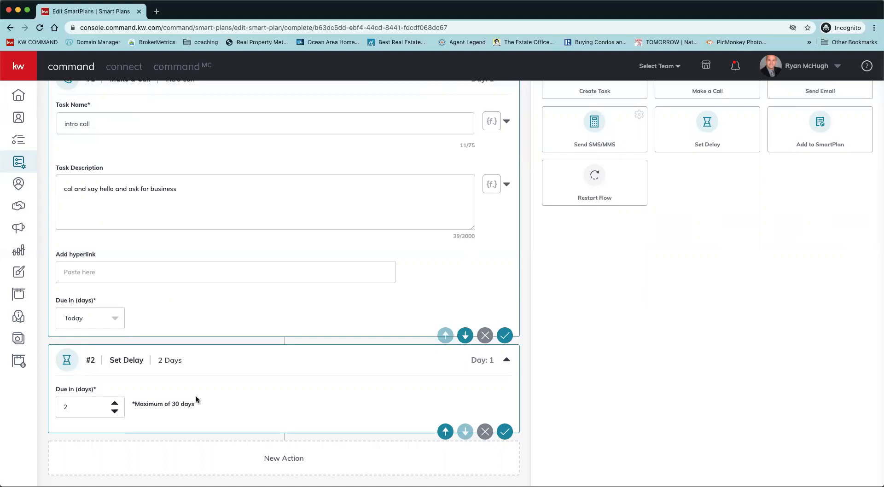
left_click(505, 433)
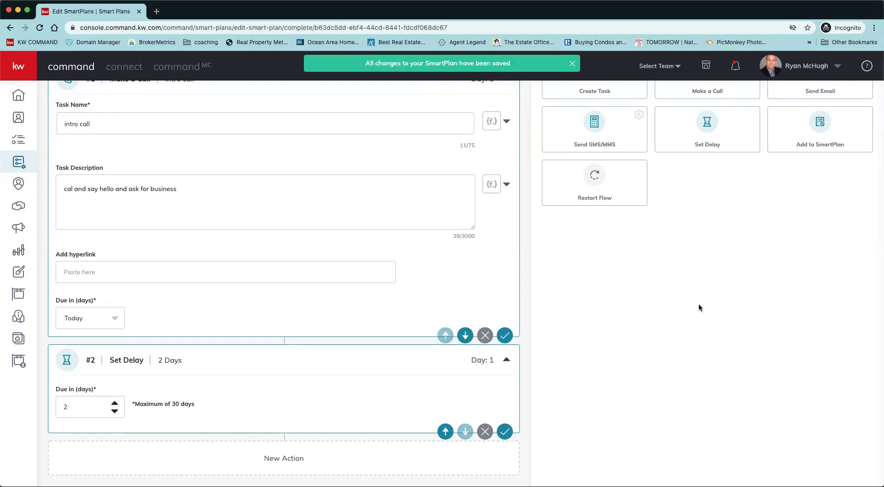
Add a Send Email action after the delay and insert the contact.first.name and contact.last.name merge fields in its content.
scroll(698, 308, "up", 3)
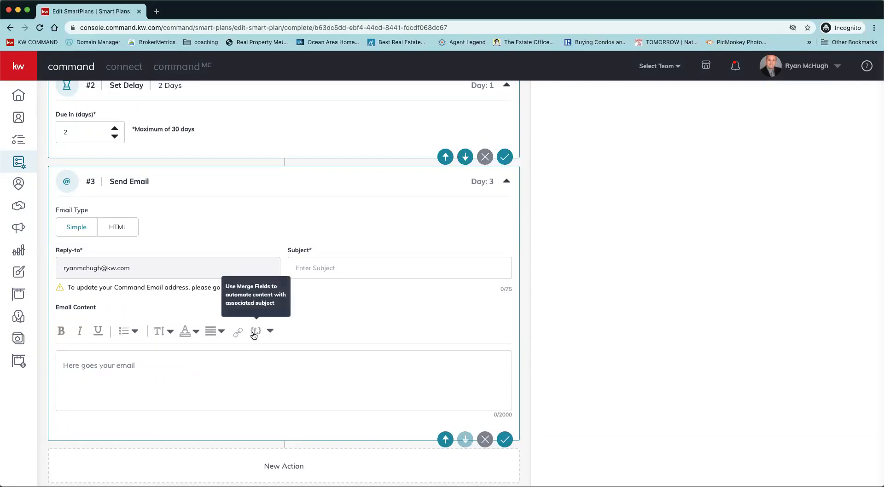
left_click(270, 332)
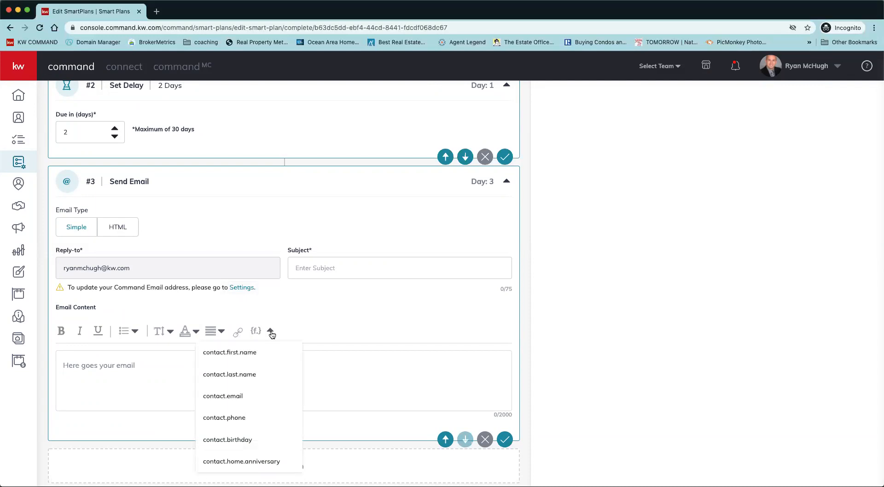
left_click(259, 354)
left_click(271, 332)
left_click(262, 369)
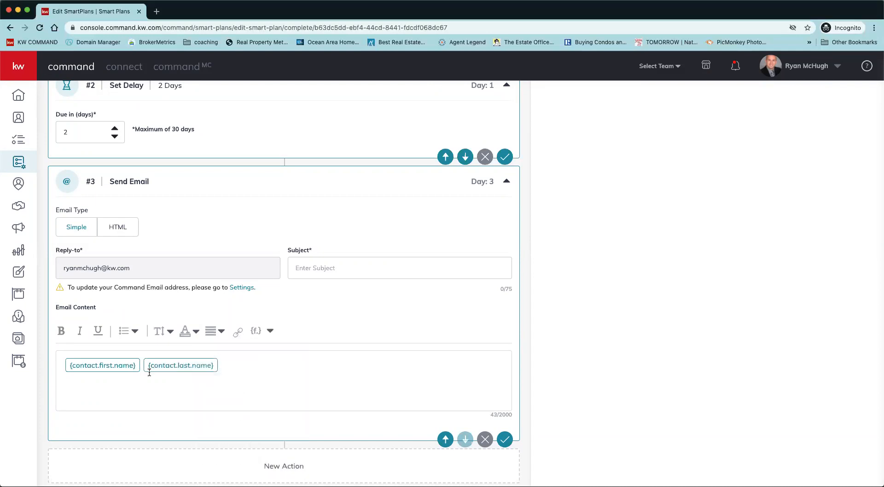
Complete the email body with a comma and "Hello thanks for checking out my site when can we chat about what you are looking to buy?".
type(",")
type("Hello thanks for")
type(" checking out my si")
type("te")
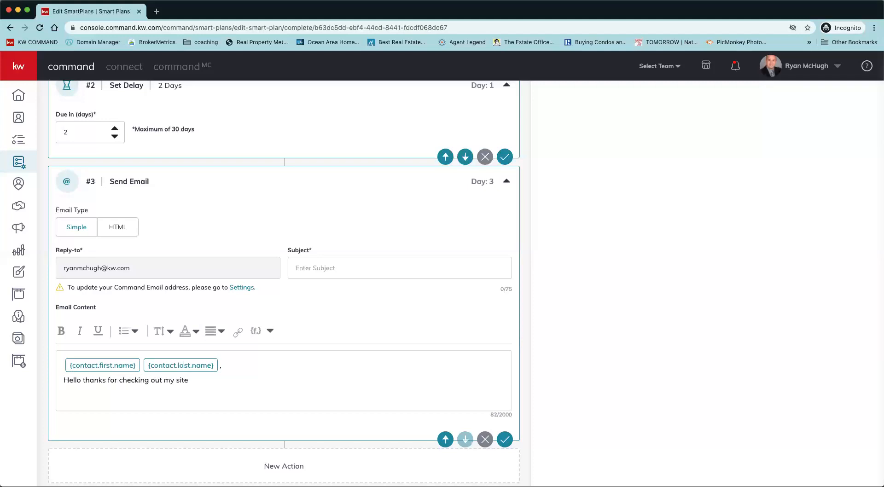
type(" when can we caht about what you ar el")
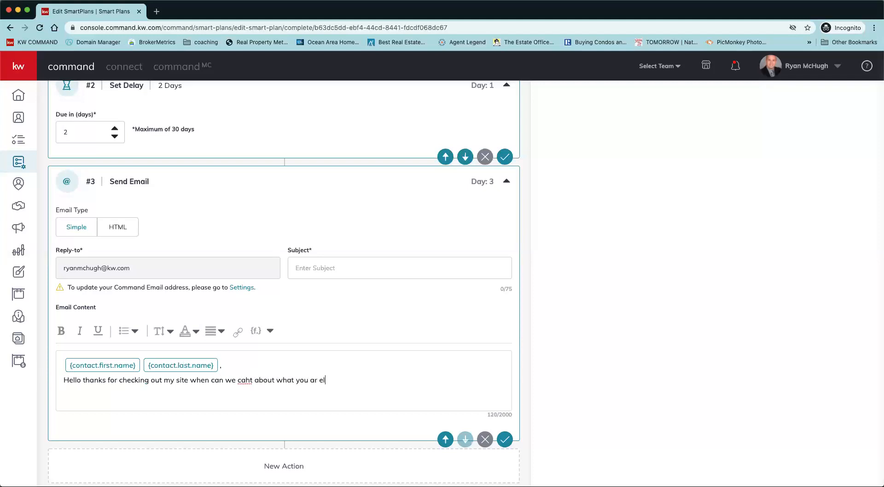
type("ooking to buy")
key("BackSpace")
key("Right")
right_click(247, 378)
left_click(278, 321)
left_click(385, 382)
type("?")
Enter the email subject as "checking in from", the agent's first name and "at keller williams", and save the step.
left_click(334, 273)
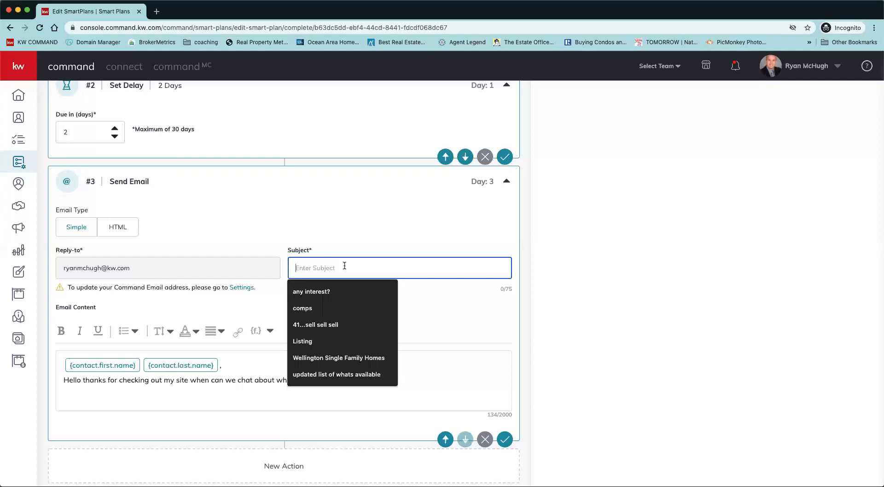
type("checking in from ryan at keller williams")
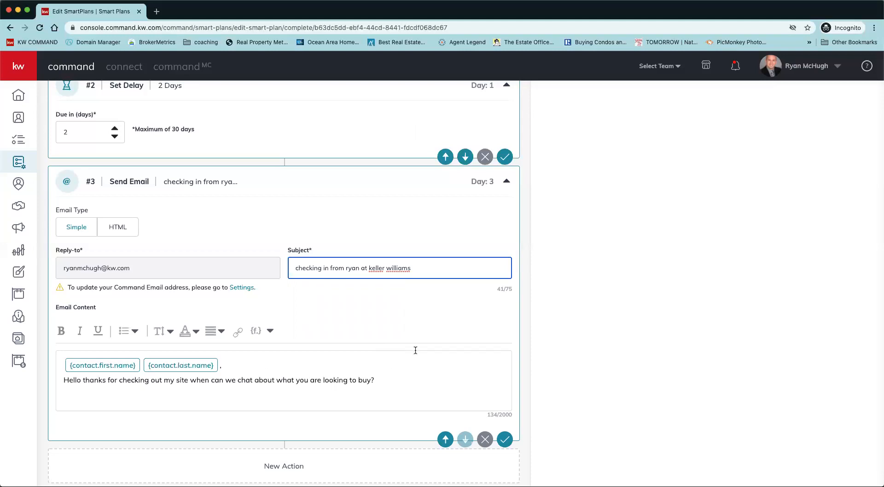
left_click(506, 441)
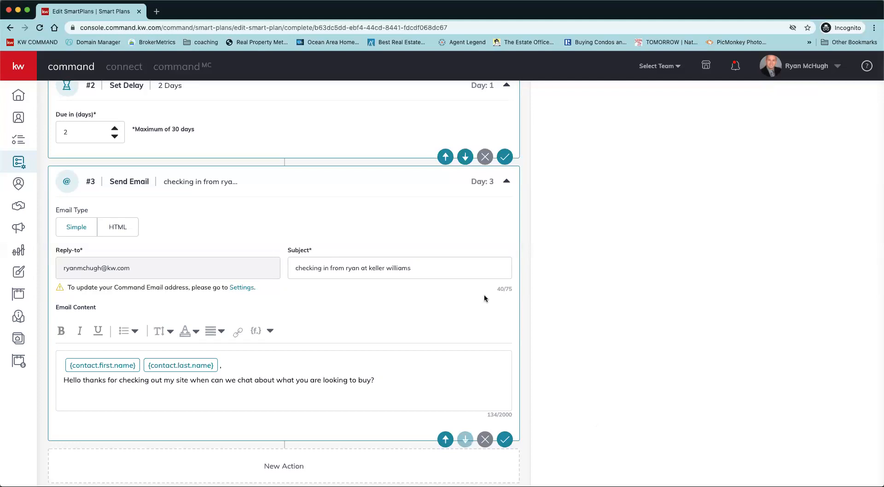
Switch the email type to HTML and choose the Work With Me - Seller template from the library.
left_click(116, 230)
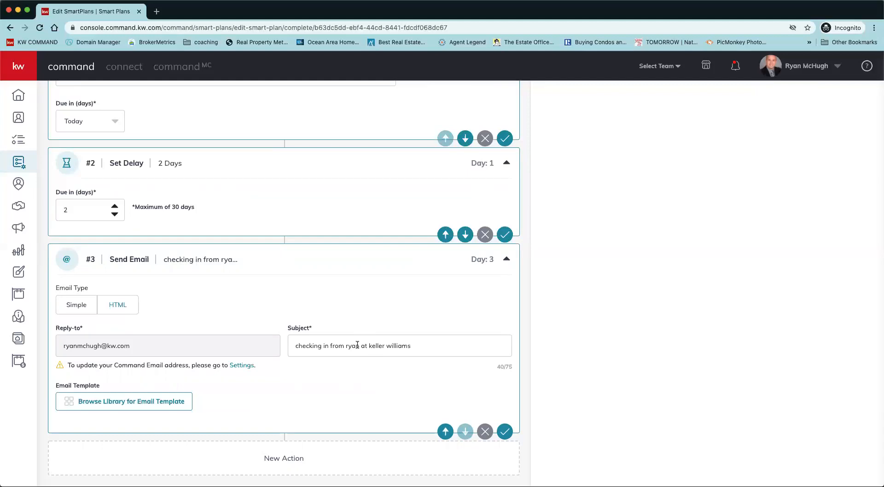
left_click(154, 408)
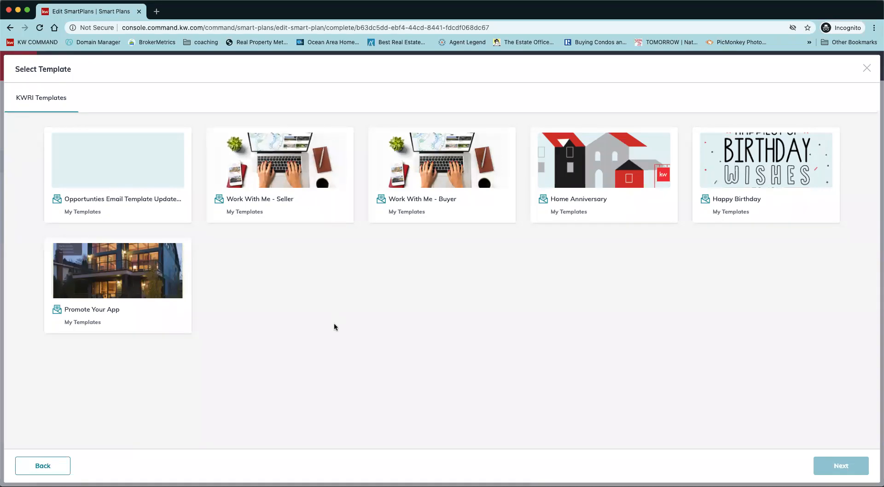
left_click(297, 179)
left_click(848, 468)
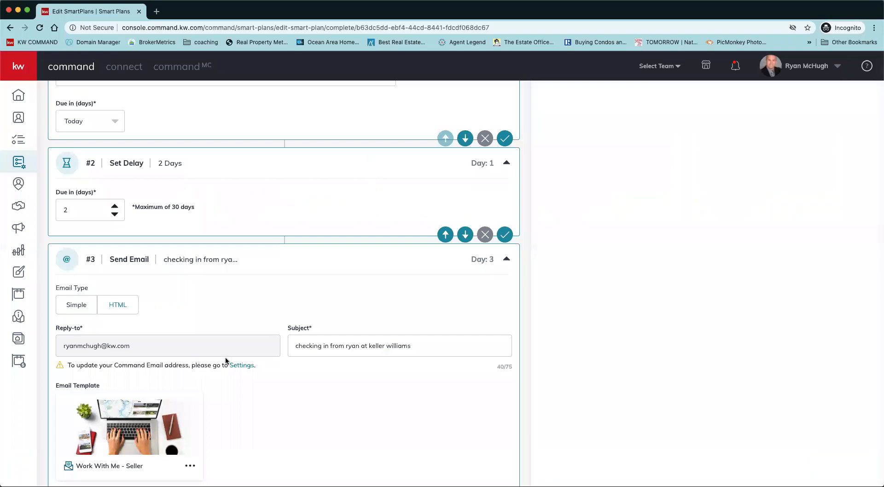
Preview the Work With Me - Seller template, try its Let's Work Together link, and save the Send Email step.
scroll(278, 403, "down", 2)
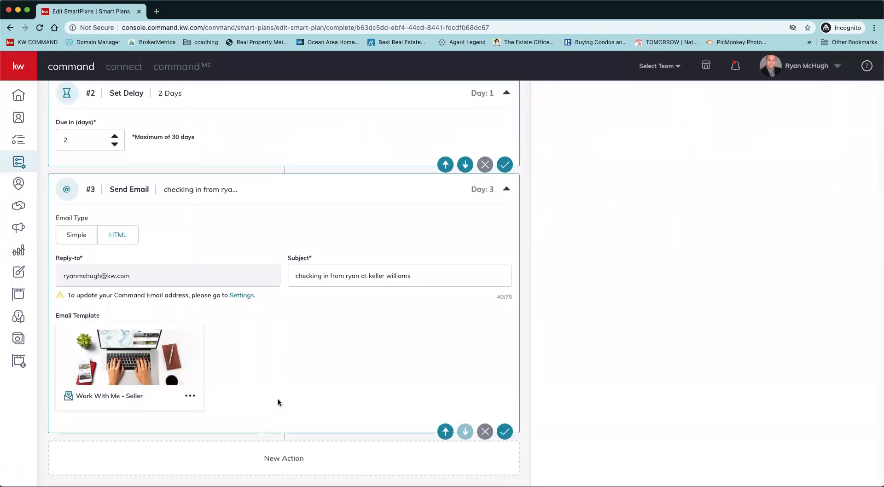
left_click(190, 396)
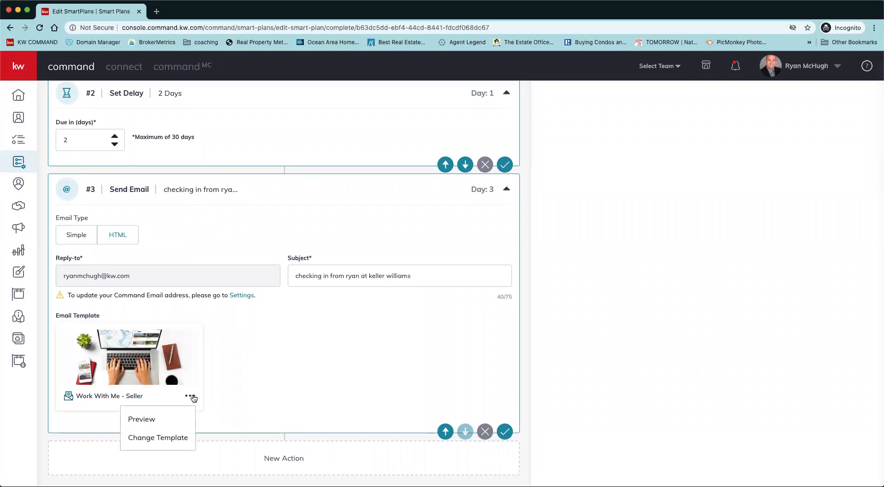
left_click(167, 419)
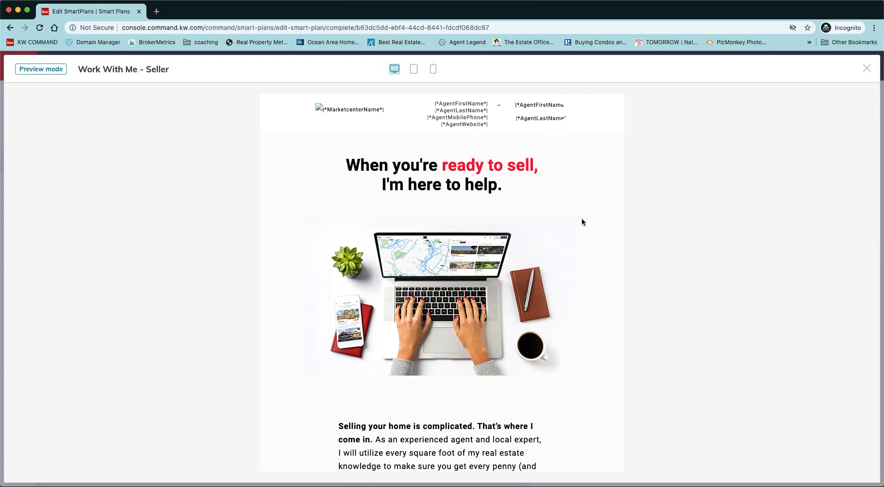
scroll(583, 222, "down", 2)
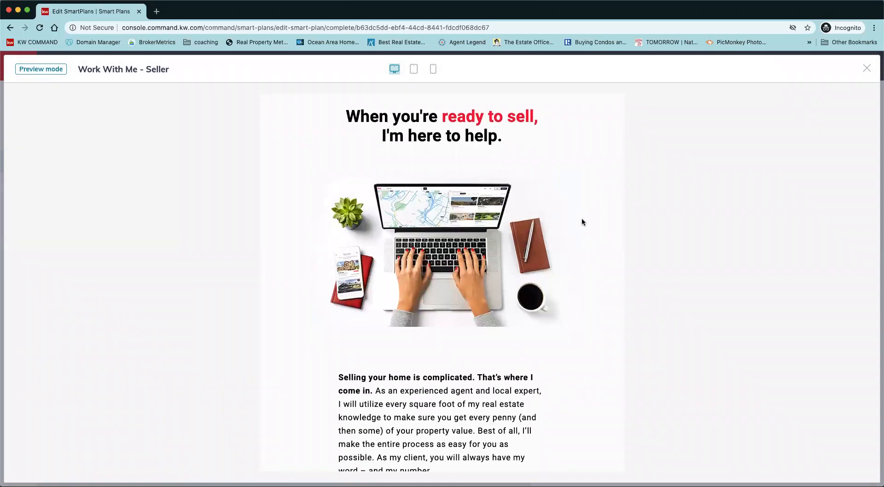
scroll(588, 385, "down", 5)
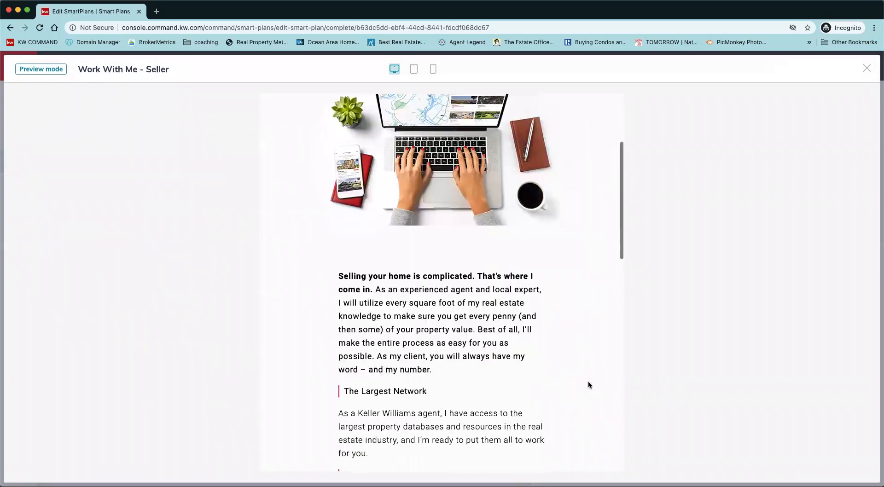
scroll(518, 339, "down", 5)
scroll(519, 339, "down", 8)
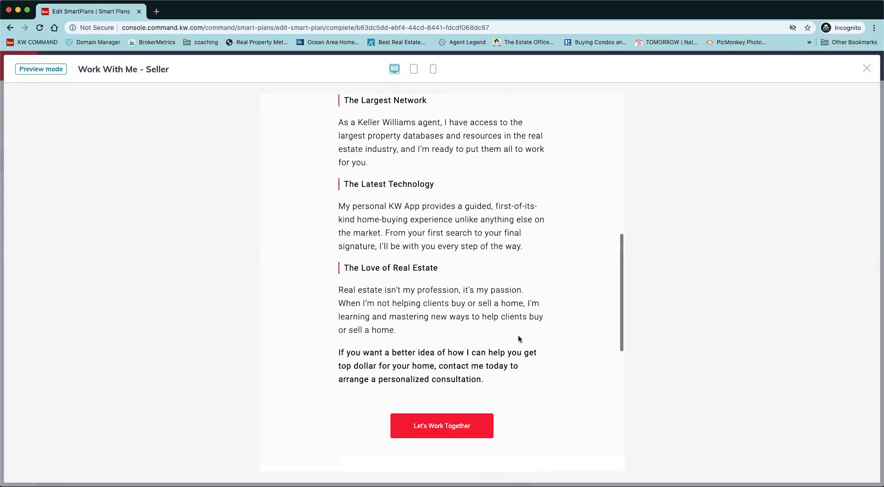
scroll(519, 340, "down", 1)
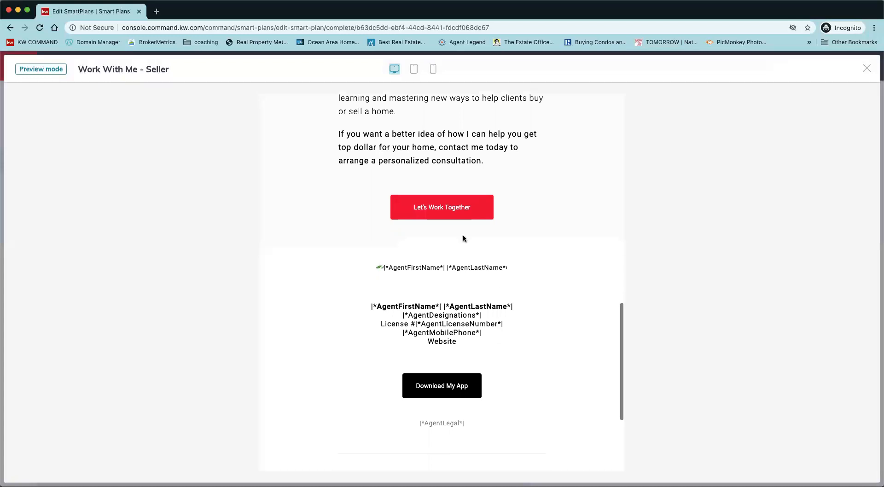
left_click(447, 211)
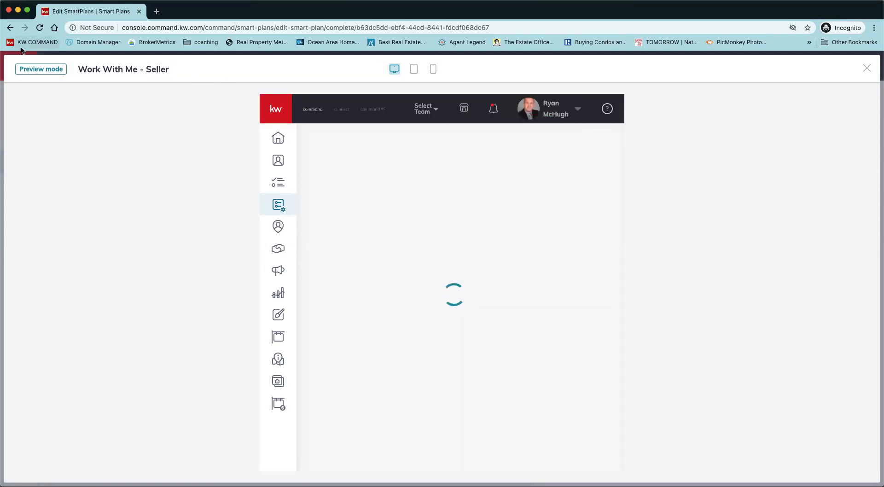
left_click(865, 69)
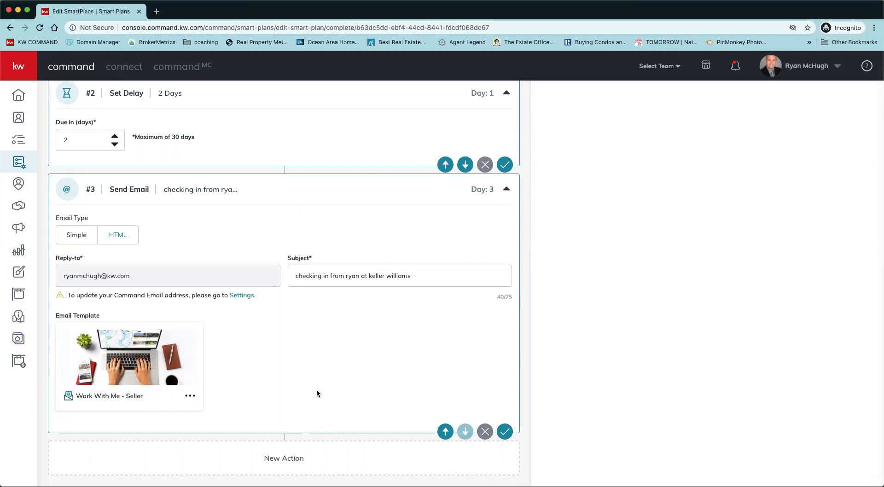
left_click(504, 431)
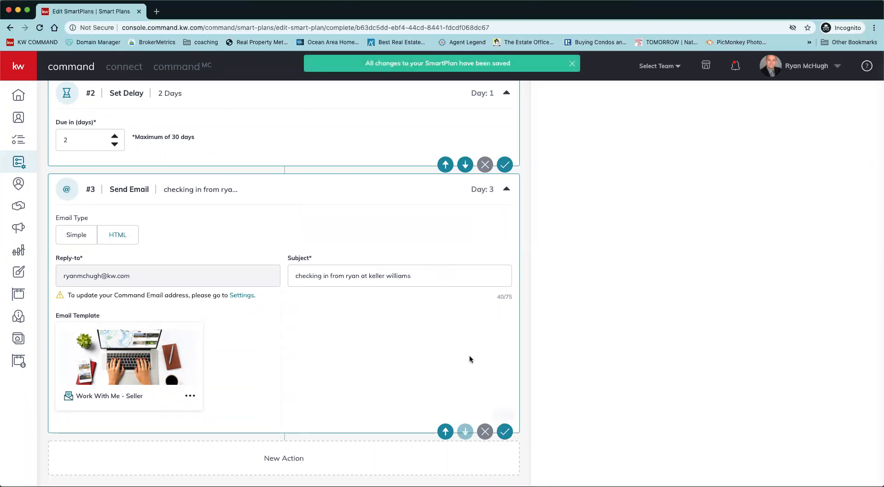
Try to add the first listed client to the bootcamp day 2 plan, up to the start date choice.
scroll(513, 231, "up", 10)
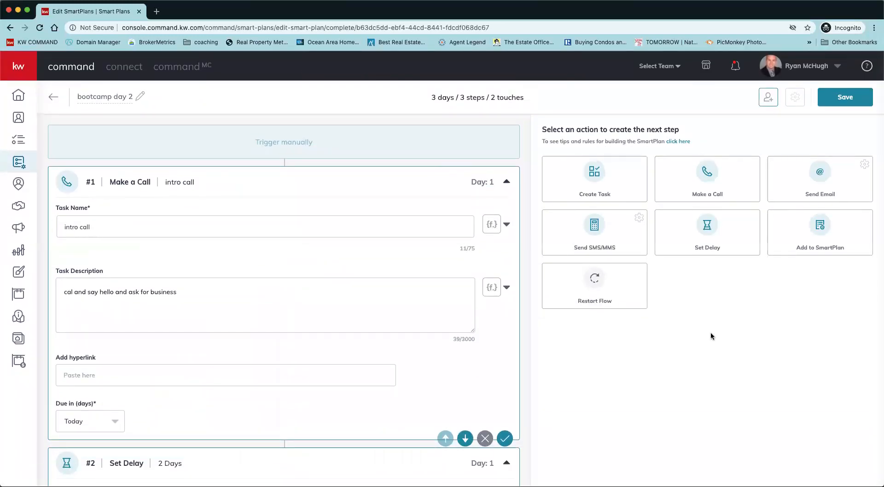
left_click(768, 98)
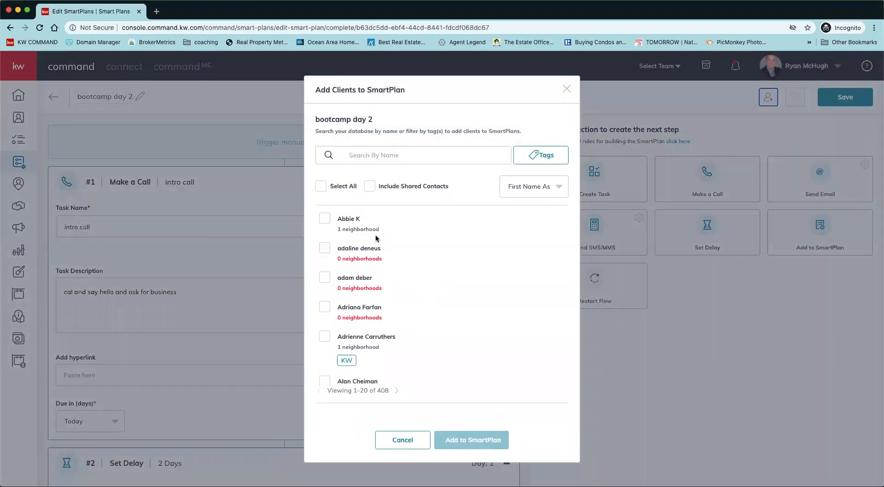
left_click(325, 222)
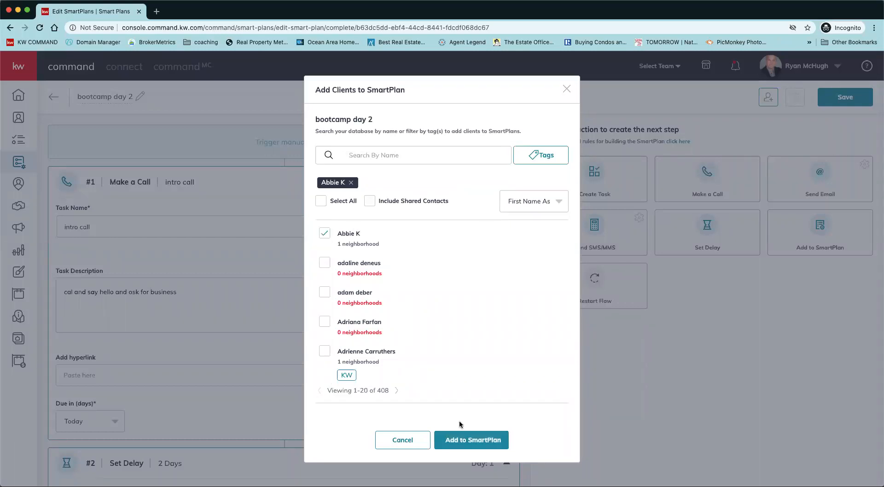
left_click(474, 441)
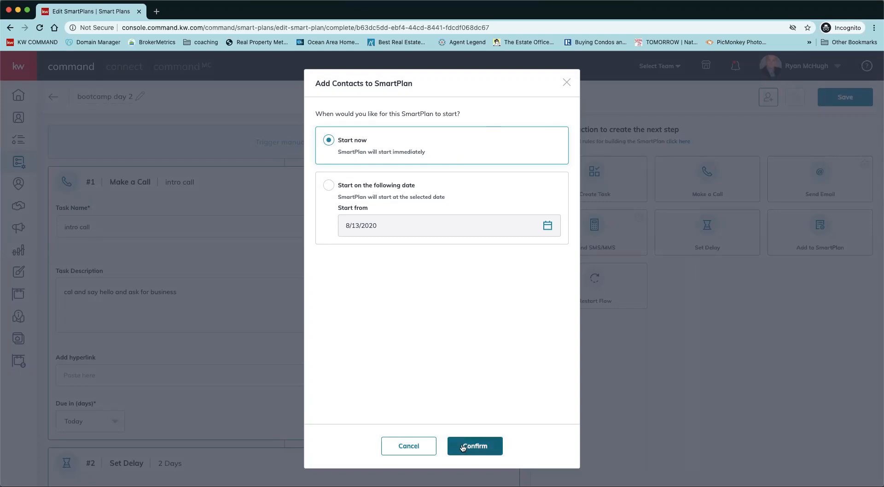
left_click(418, 447)
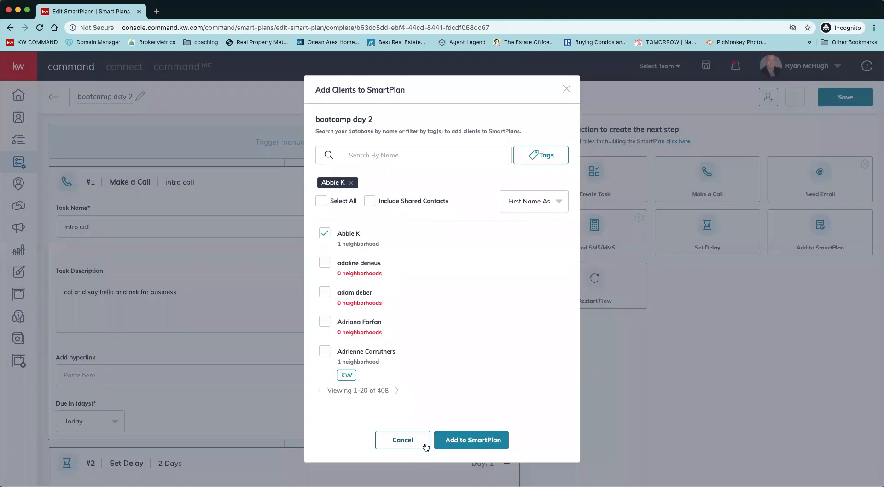
left_click(569, 90)
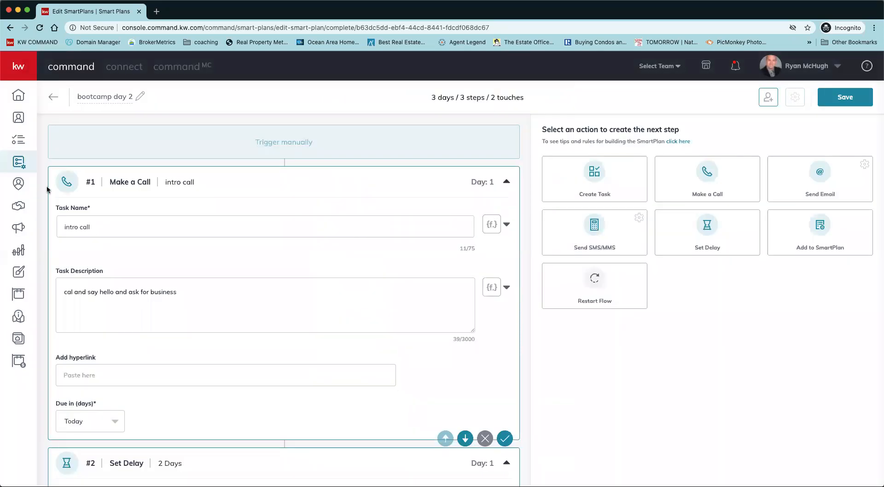
Open the client picker for bootcamp day 2 from My SmartPlans and try filtering clients by the 55+ buyers tag.
left_click(20, 164)
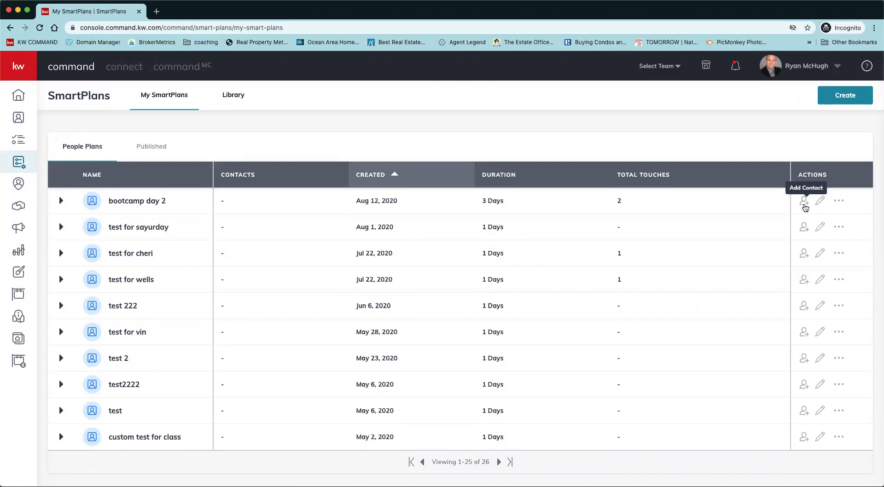
left_click(803, 205)
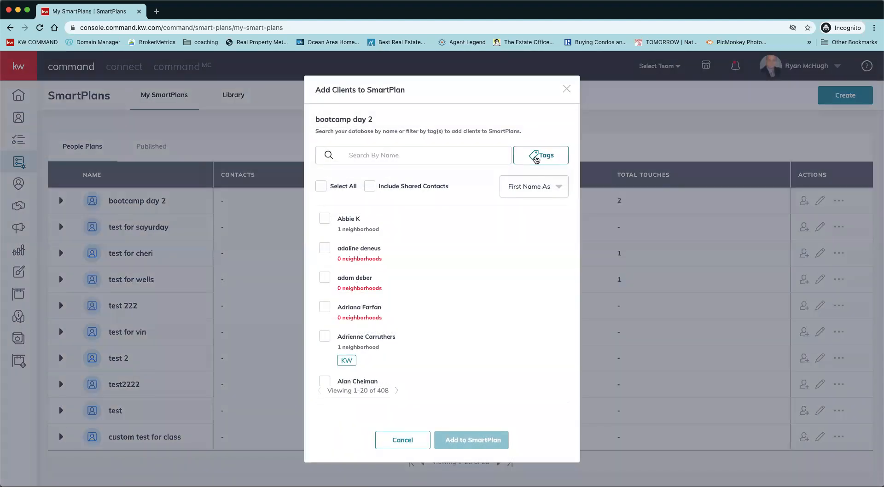
left_click(536, 157)
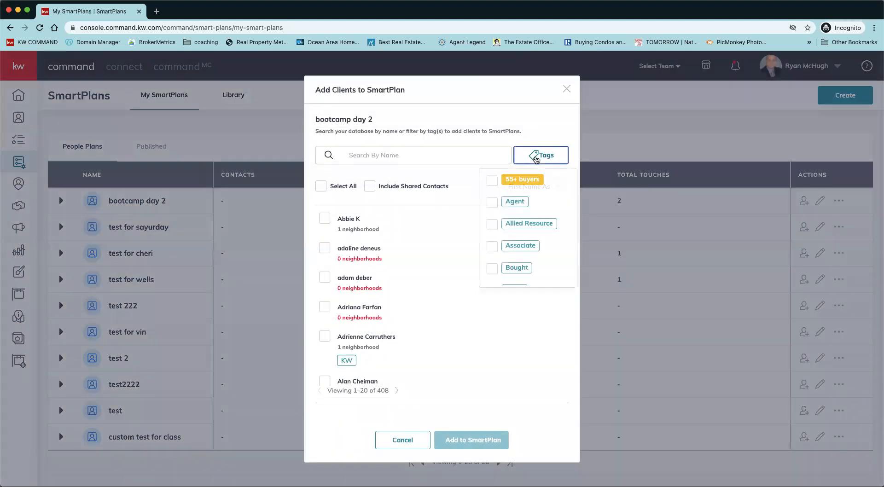
left_click(492, 181)
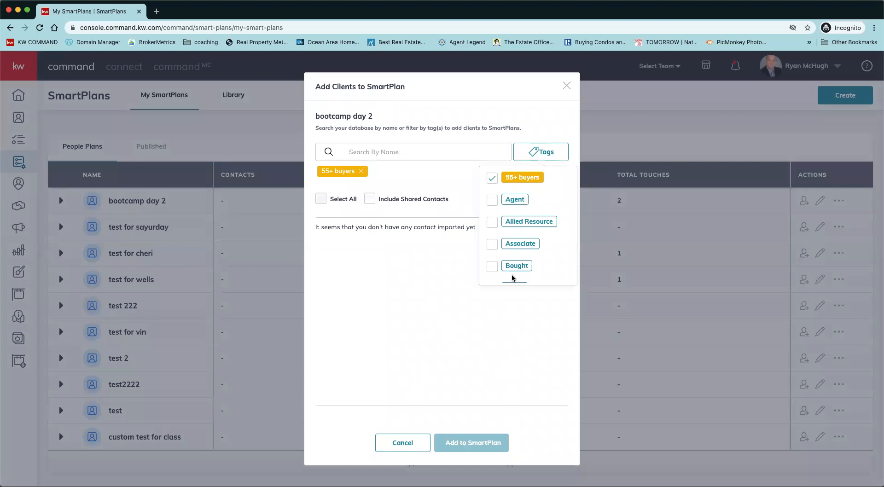
left_click(491, 181)
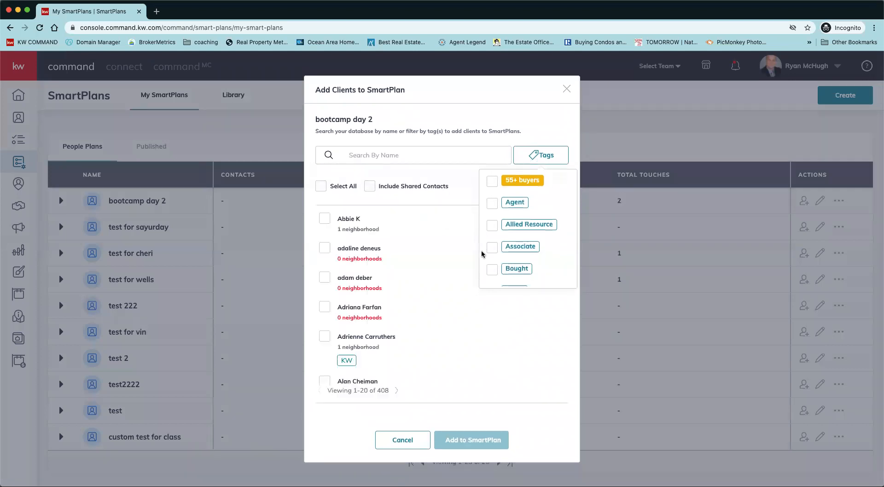
Search the client list by name for a contact, replacing the first search term with a contact's first name.
left_click(360, 154)
type("swans")
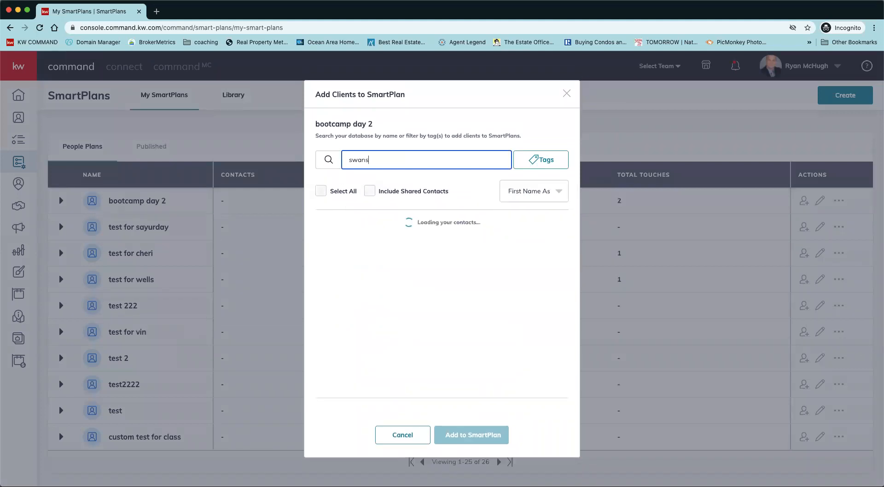
key("BackSpace")
key("BackSpace")
key("BackSpace")
key("BackSpace")
key("BackSpace")
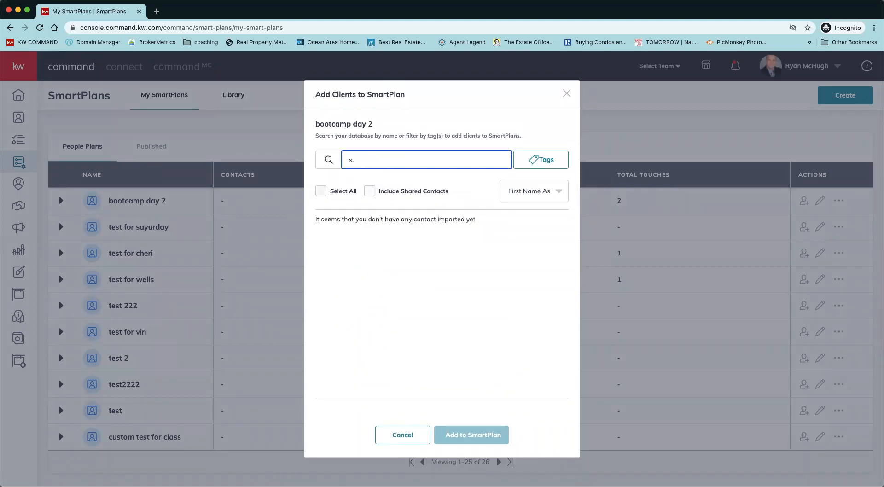
type("adam")
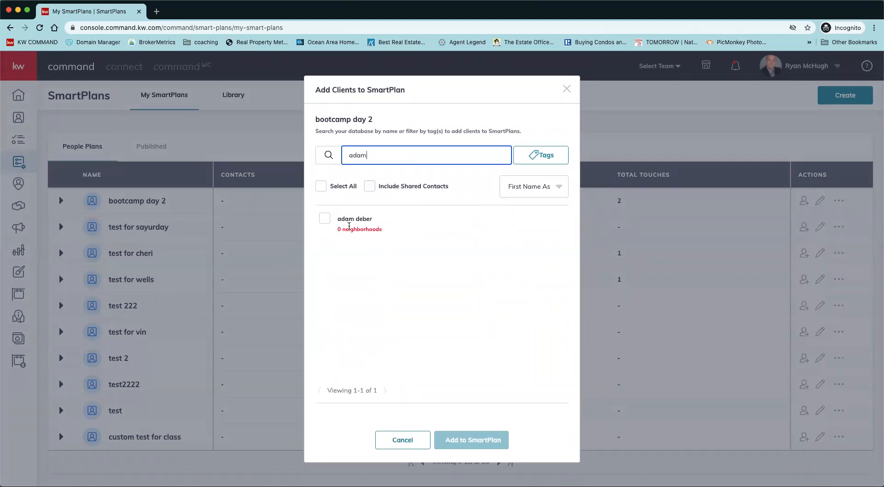
Close the client picker and show the extra actions available for the bootcamp day 2 plan.
left_click(567, 89)
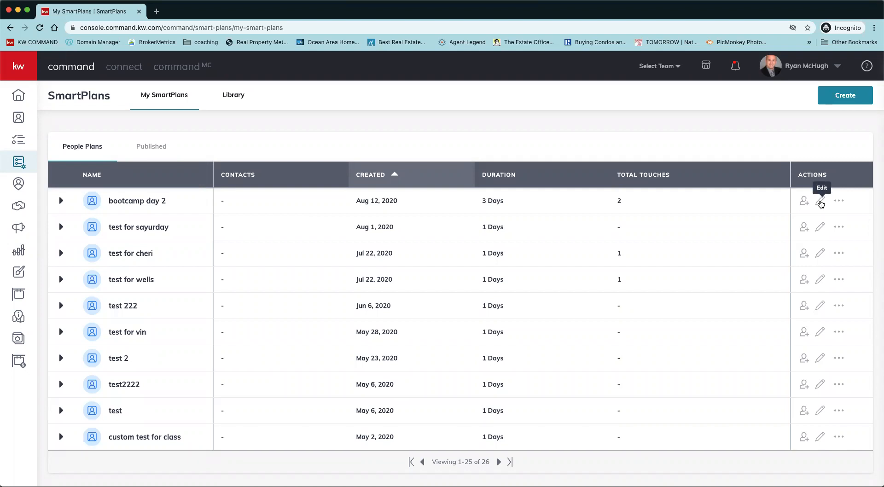
left_click(838, 202)
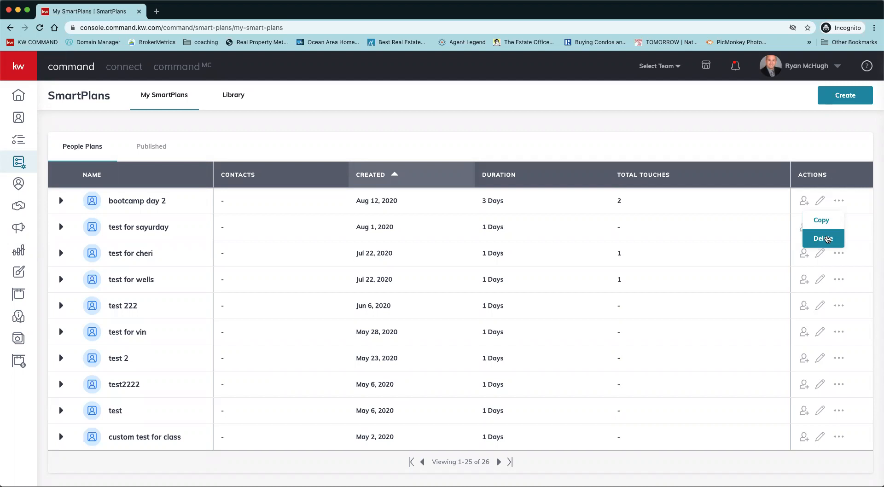
left_click(354, 136)
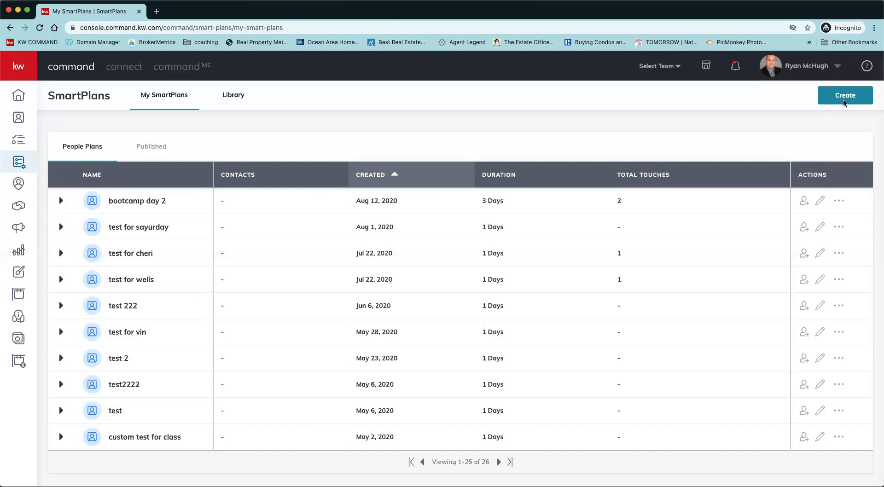
Open bootcamp day 2 for editing and view the template choices for its Send Email step, keeping the current template.
left_click(820, 205)
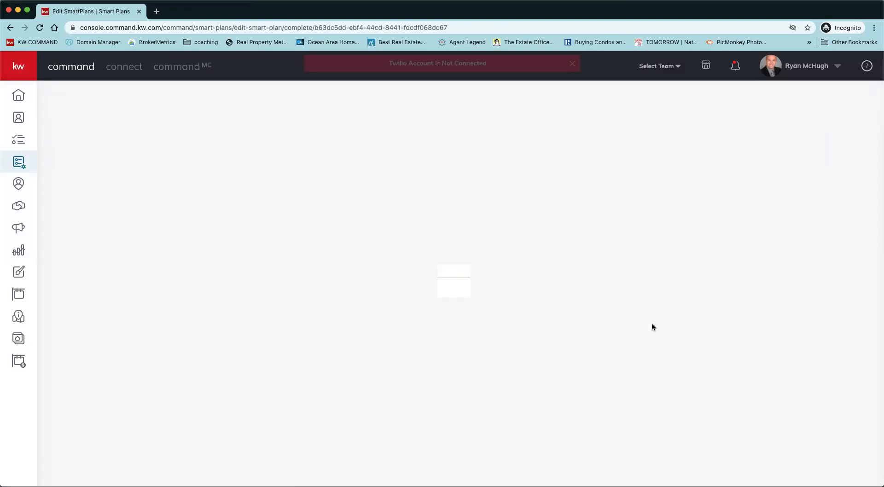
scroll(272, 336, "down", 8)
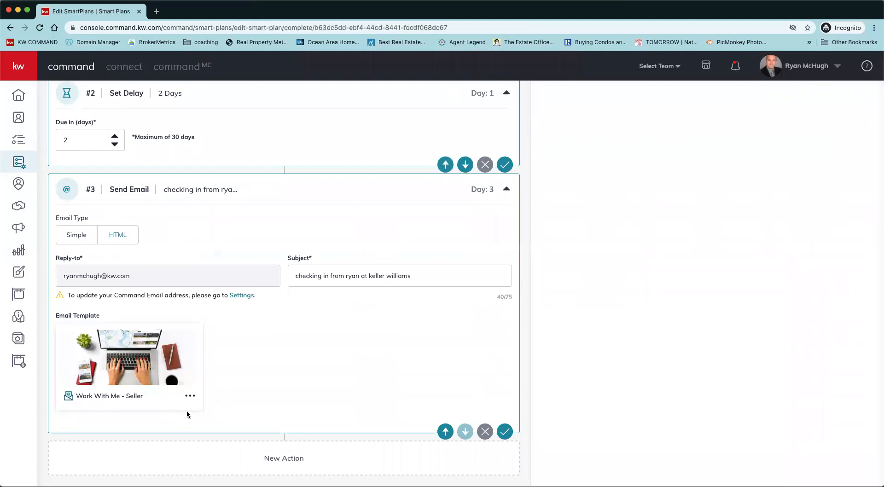
left_click(190, 396)
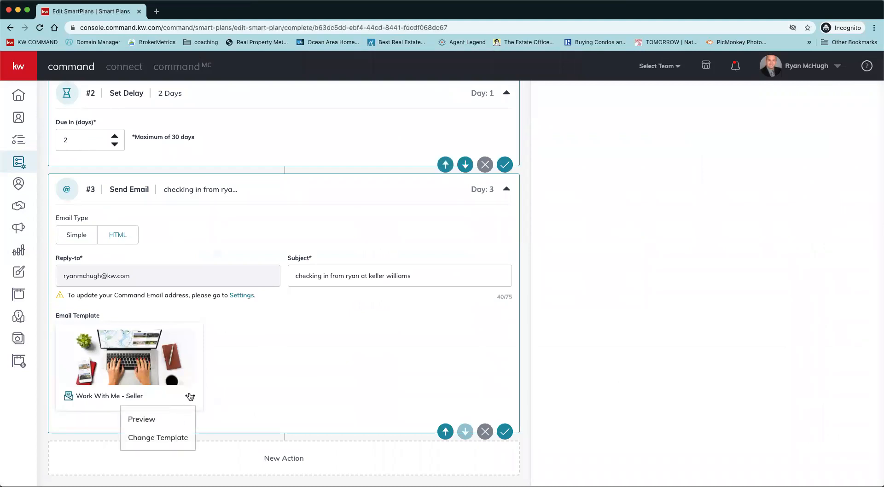
left_click(176, 438)
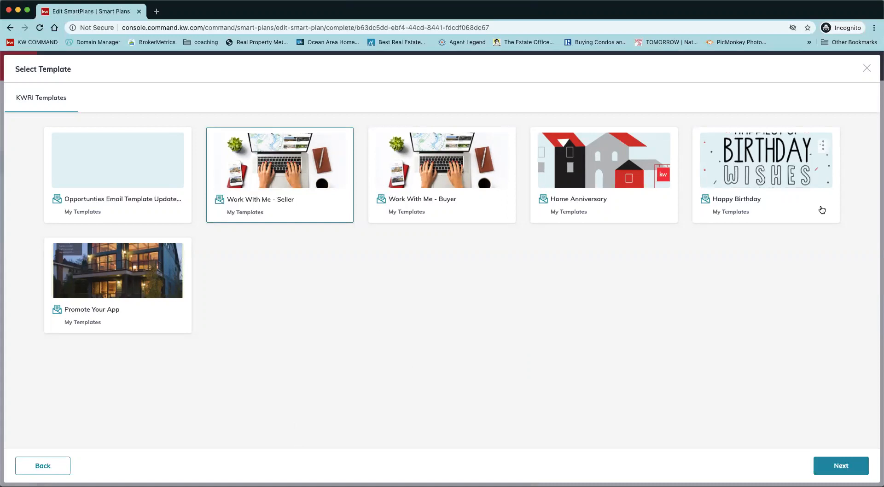
left_click(866, 69)
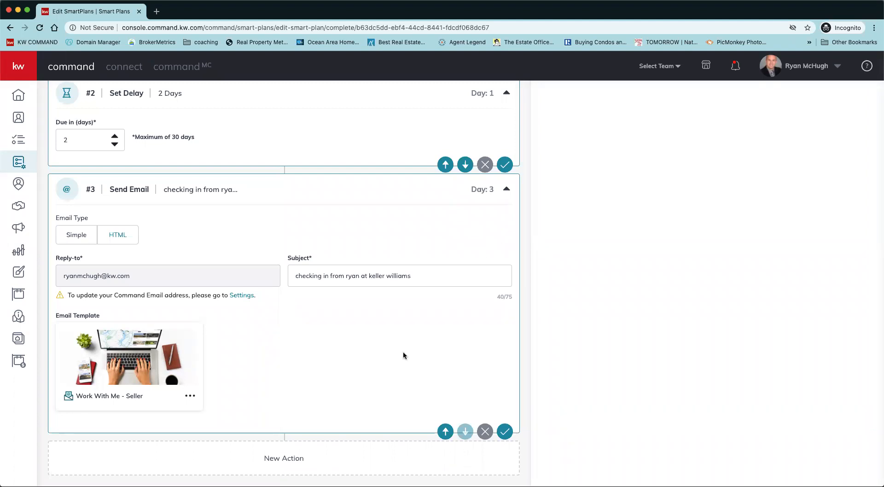
View the client picker from within the bootcamp day 2 editor, close it and return to My SmartPlans.
scroll(403, 352, "up", 10)
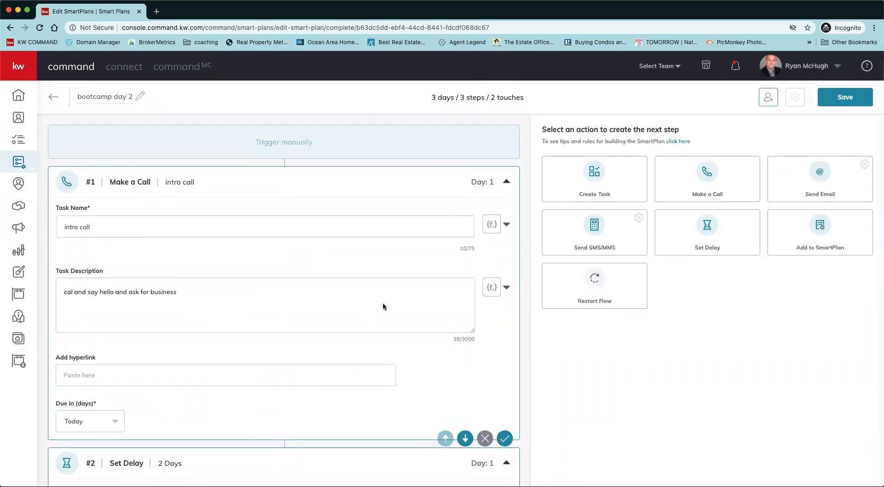
left_click(768, 98)
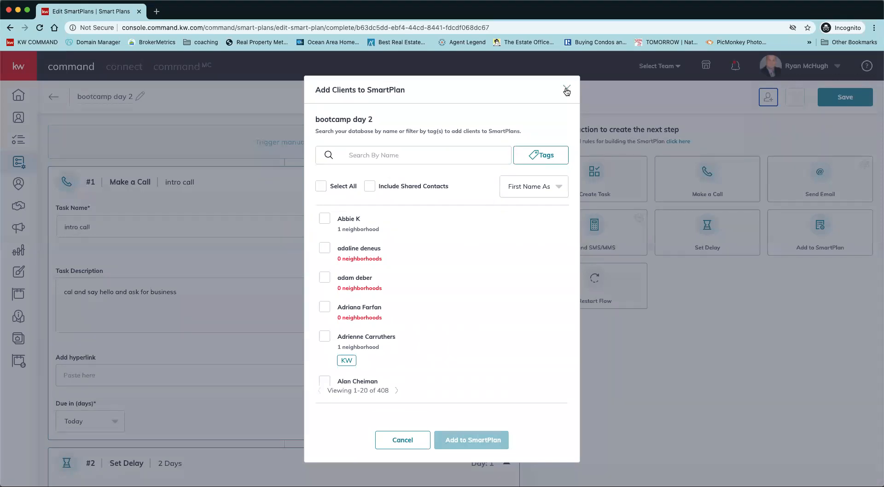
left_click(567, 89)
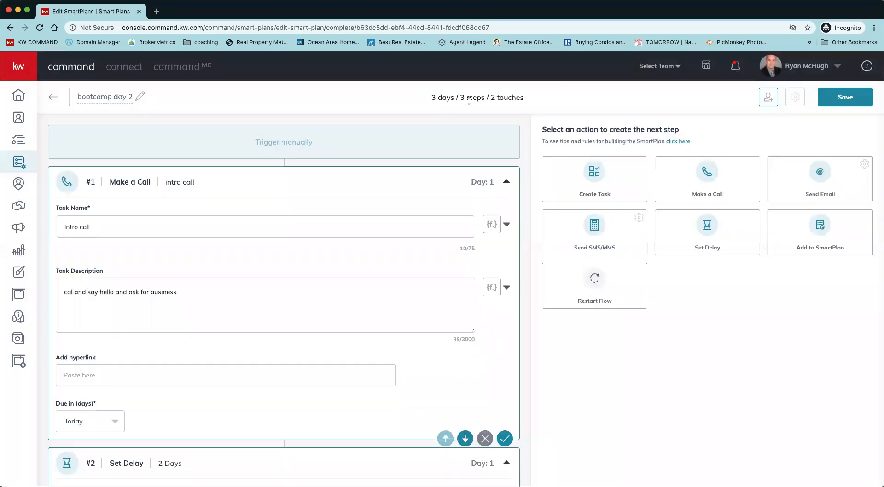
left_click(21, 162)
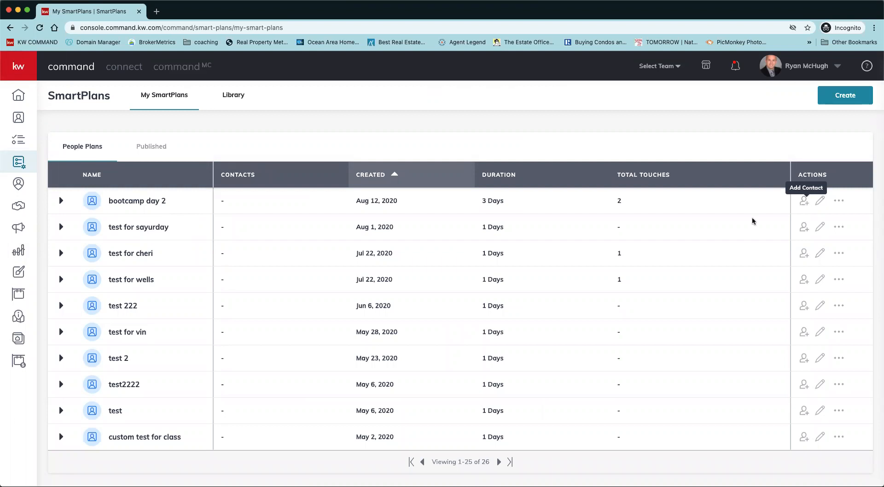
Open the first contact's record in Contacts, view the SmartPlans it can be added to and close the selection.
left_click(17, 118)
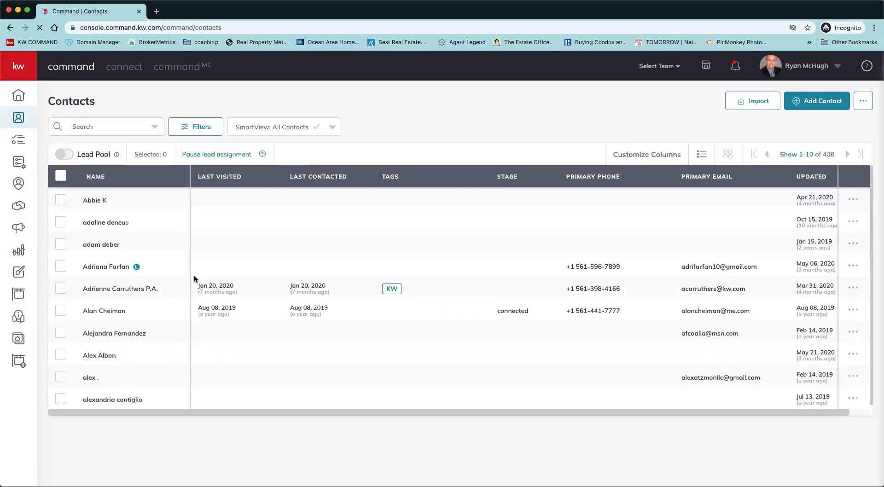
left_click(95, 201)
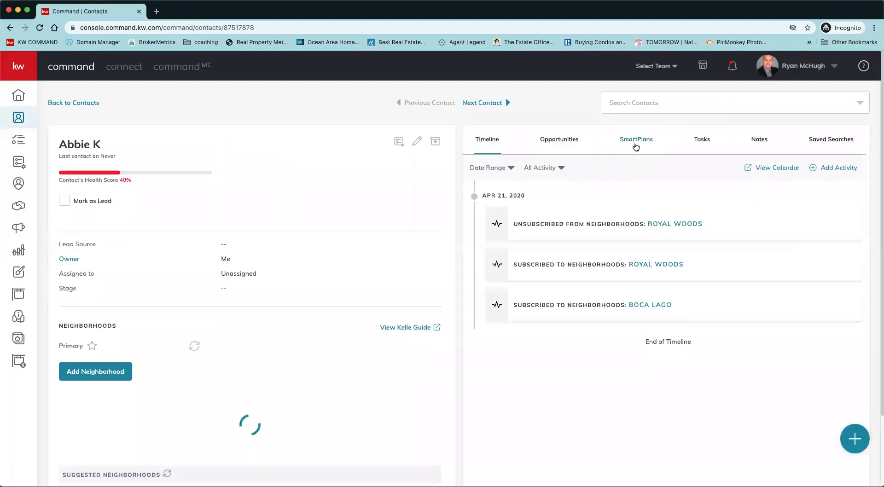
left_click(635, 142)
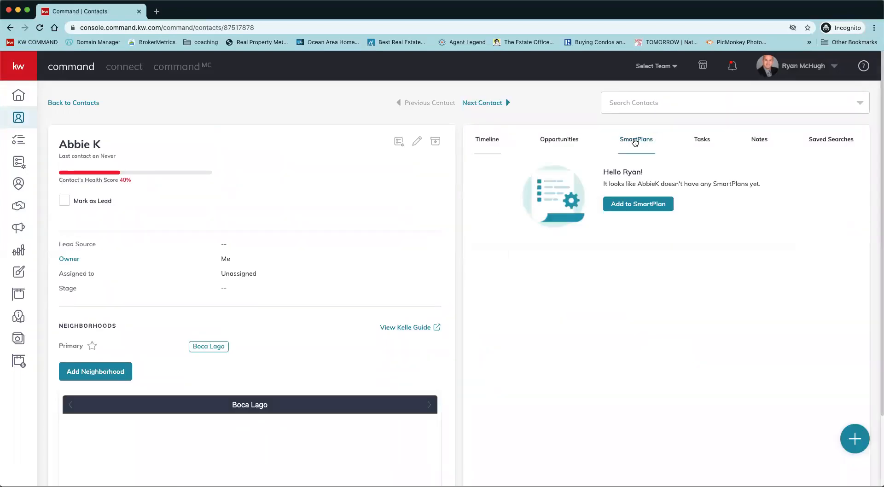
left_click(639, 205)
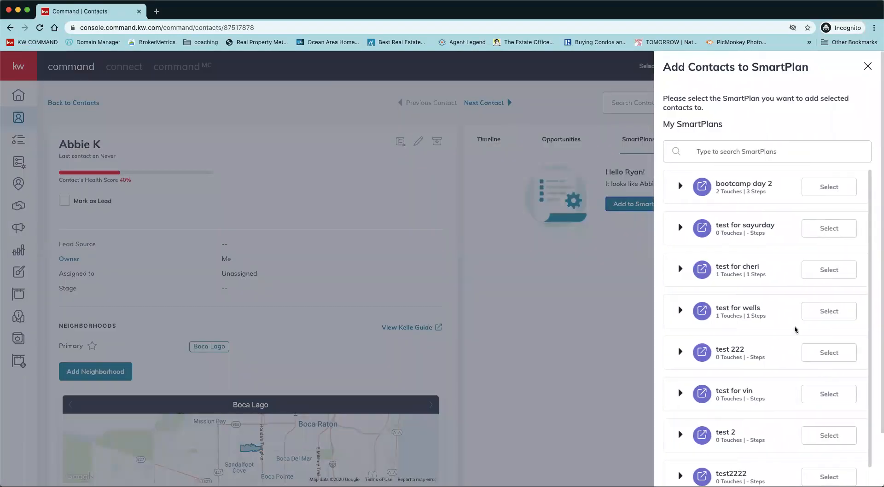
left_click(868, 66)
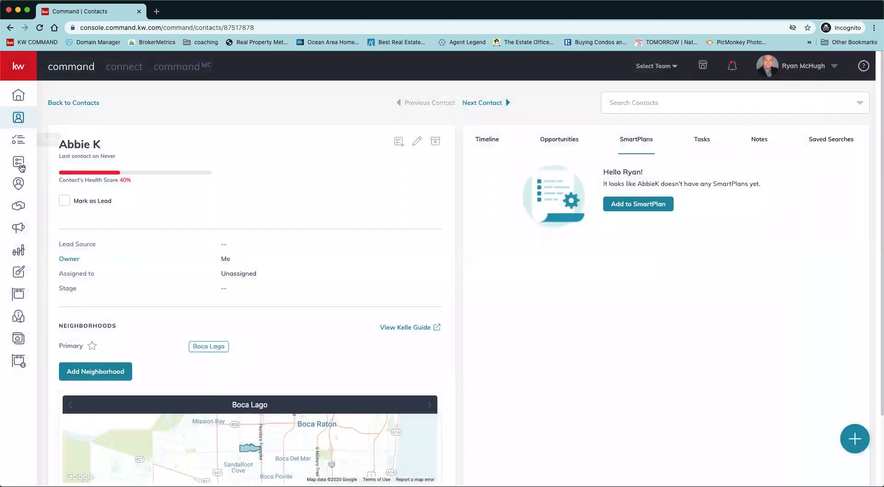
Reopen bootcamp day 2 for editing, switch its Send Email step to Simple and enter "test test tes t" as the content.
left_click(19, 166)
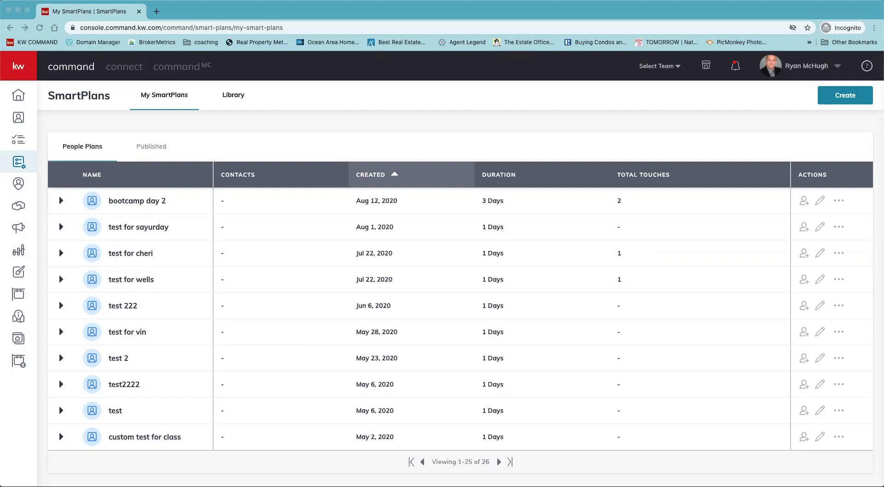
left_click(819, 208)
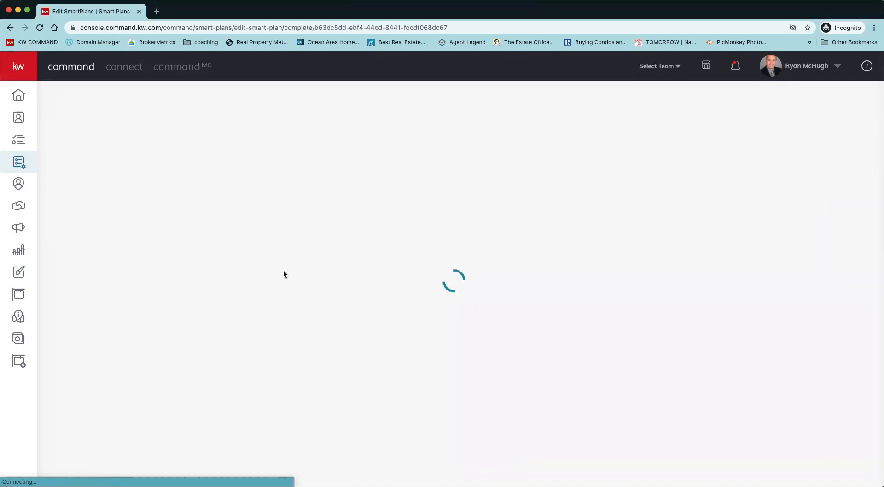
scroll(194, 357, "down", 4)
scroll(195, 357, "down", 5)
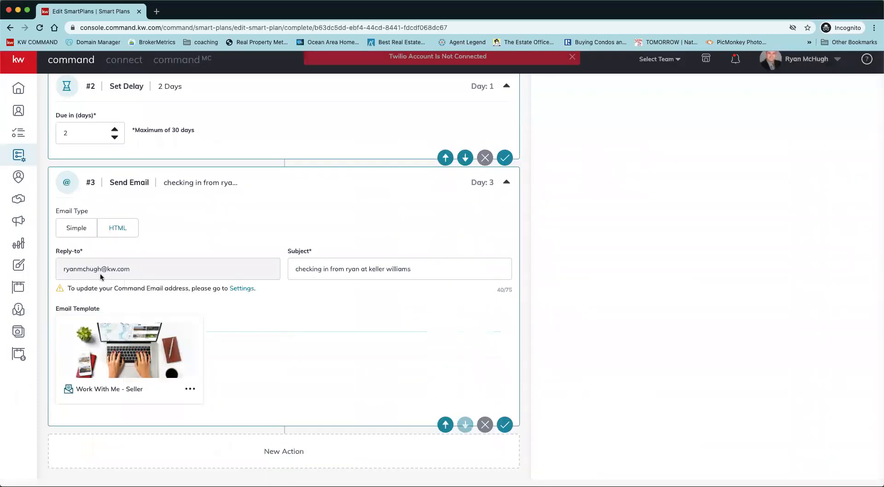
left_click(76, 236)
left_click(219, 375)
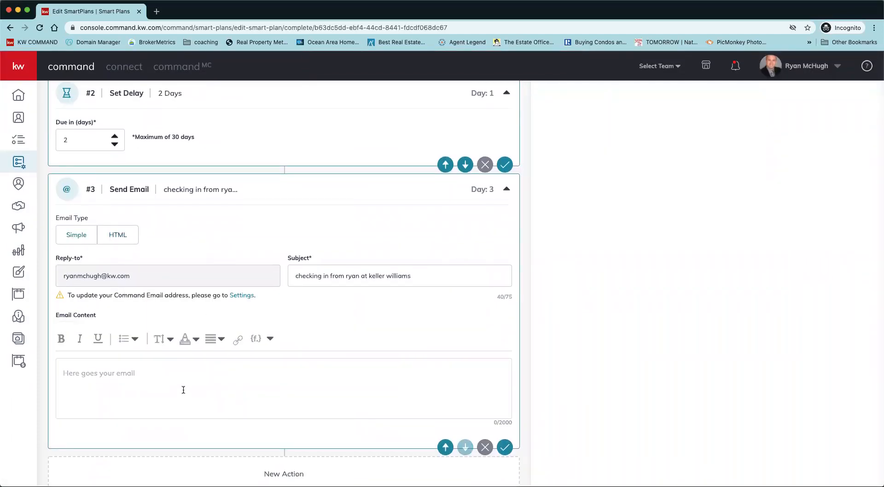
type("test test tes t")
key("Return")
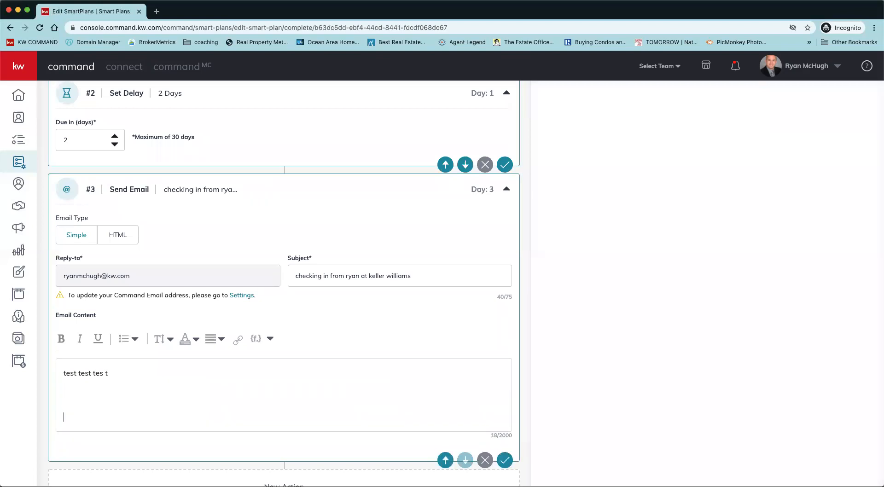
Add a signature below the email text with the sender's full name, the group name and the line "use my app".
key("Return")
type("p")
type("y group")
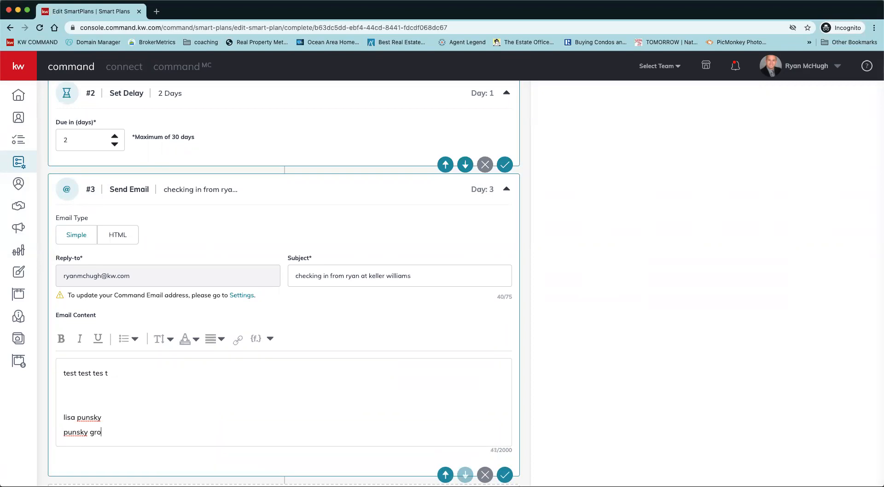
key("Return")
type("add")
key("BackSpace")
key("BackSpace")
key("BackSpace")
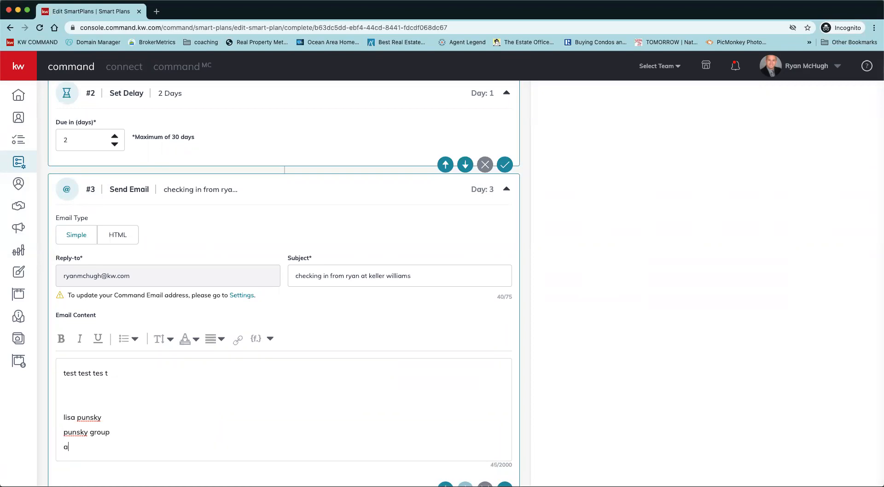
type("use my app")
key("Return")
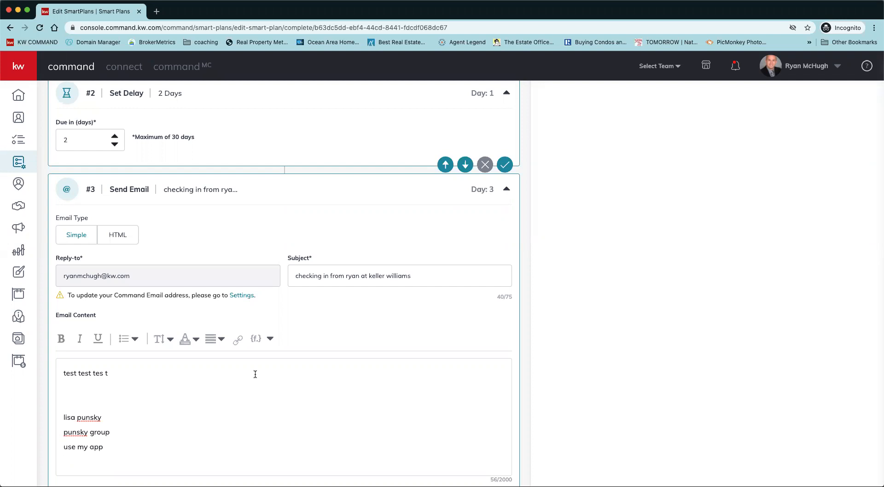
Leave the plan editor, open the list configuration for email campaigns and switch the provider to Command Email.
left_click(19, 71)
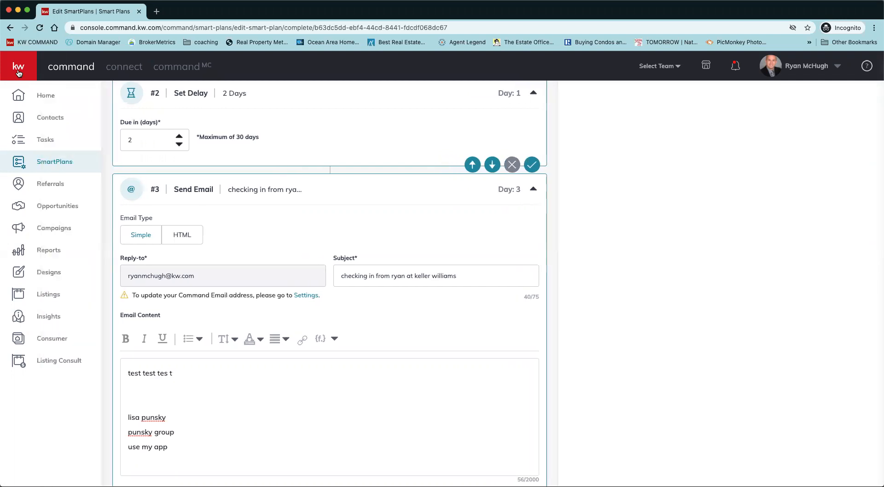
left_click(46, 96)
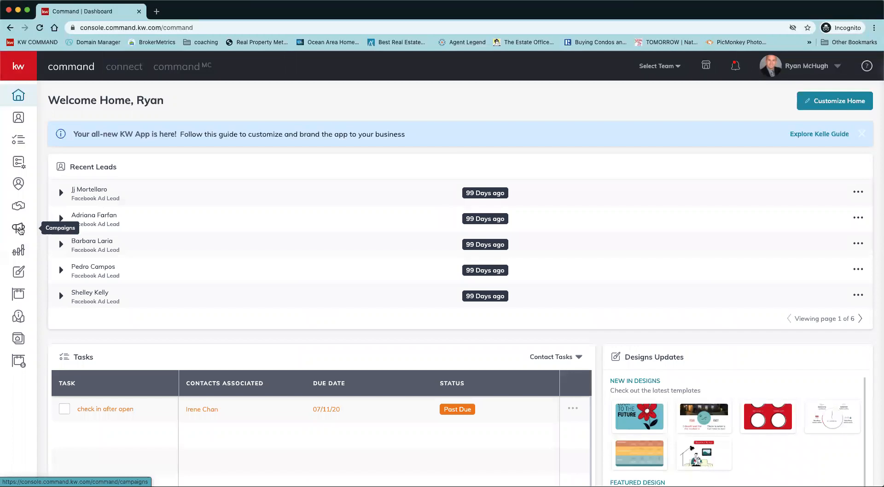
left_click(19, 229)
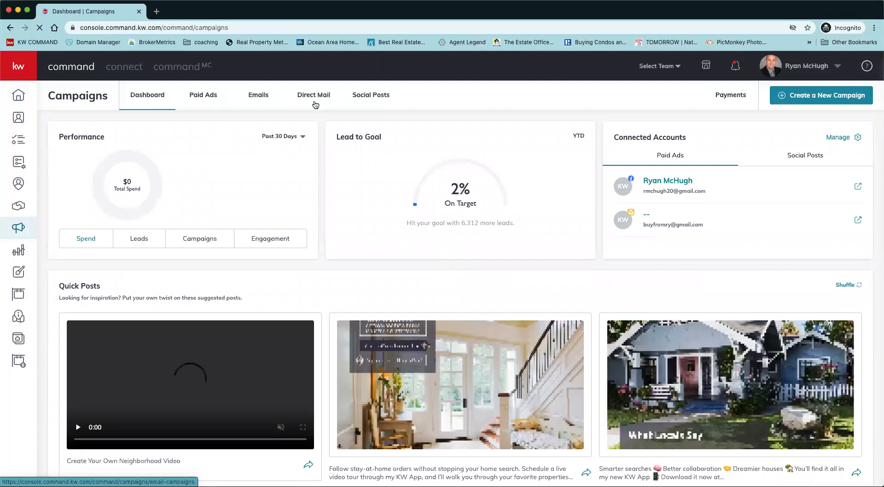
left_click(258, 97)
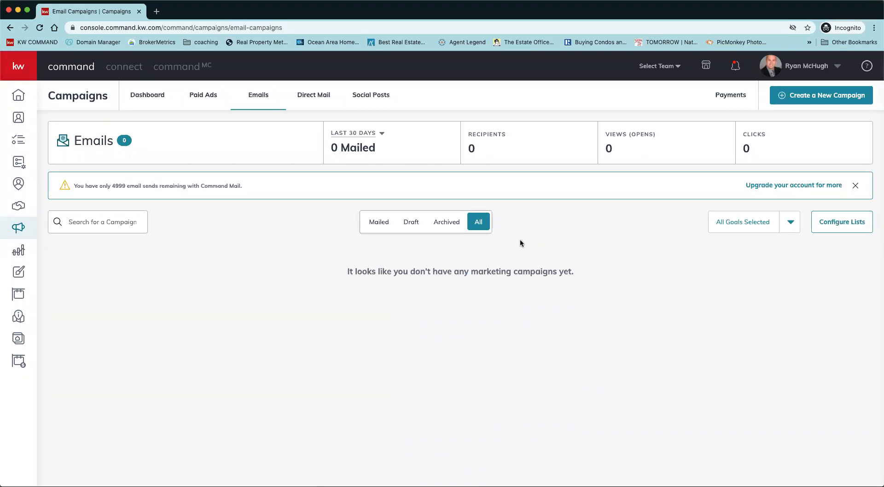
left_click(841, 223)
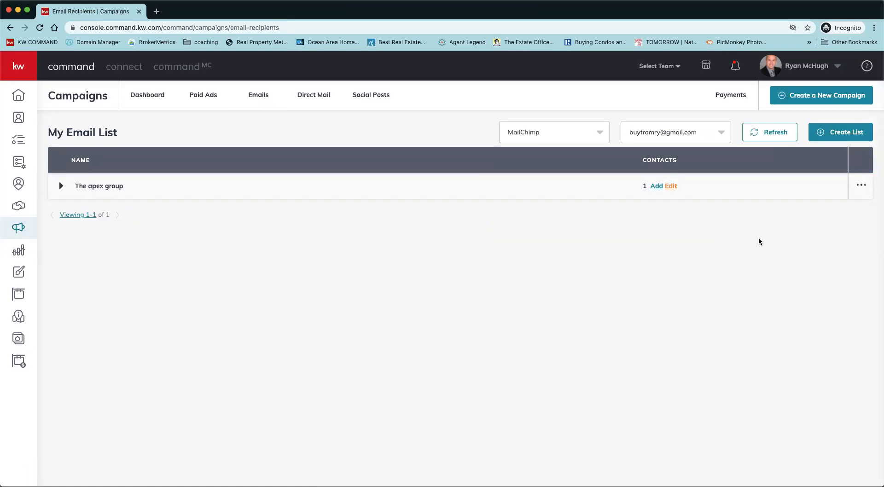
left_click(600, 137)
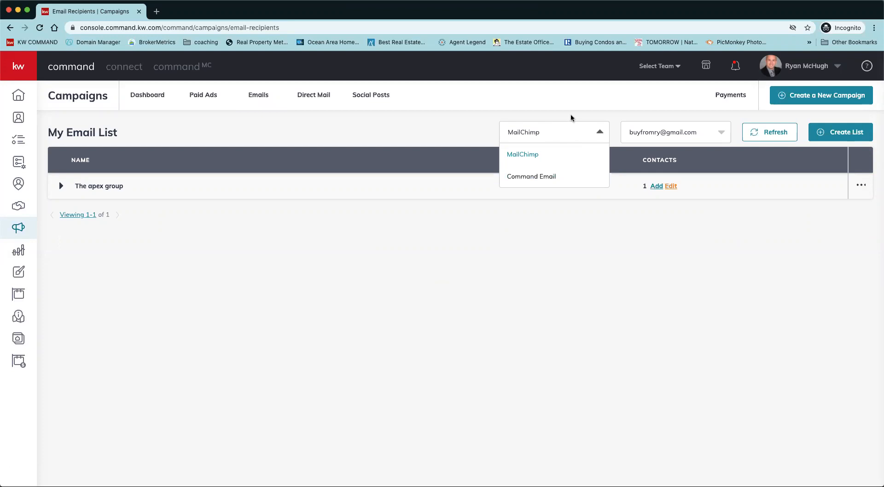
left_click(540, 177)
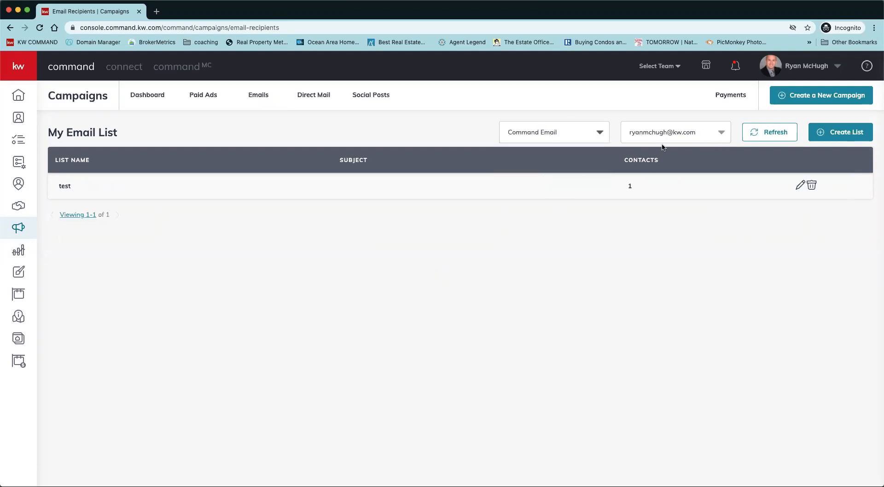
Start a new email list named "bootcamp day 2" and select the first two contacts for it.
left_click(848, 133)
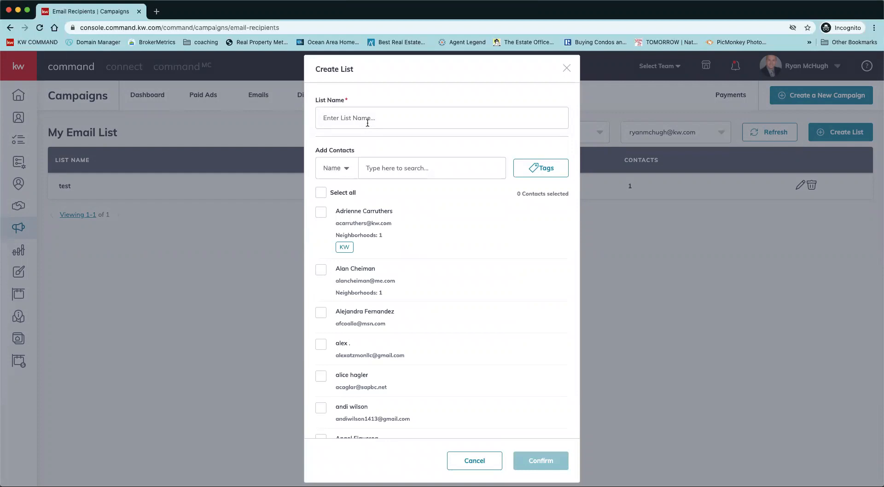
type("bootcamp day 2")
left_click(321, 214)
left_click(324, 273)
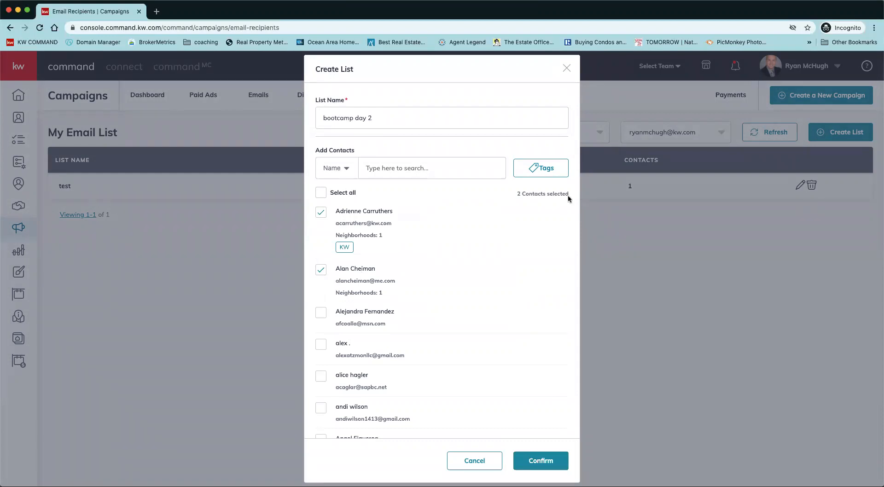
Filter the contacts by the tags buyer leads, class on 10 10 19 and buyers for our class, and discard the unsaved list.
left_click(554, 174)
scroll(514, 299, "down", 2)
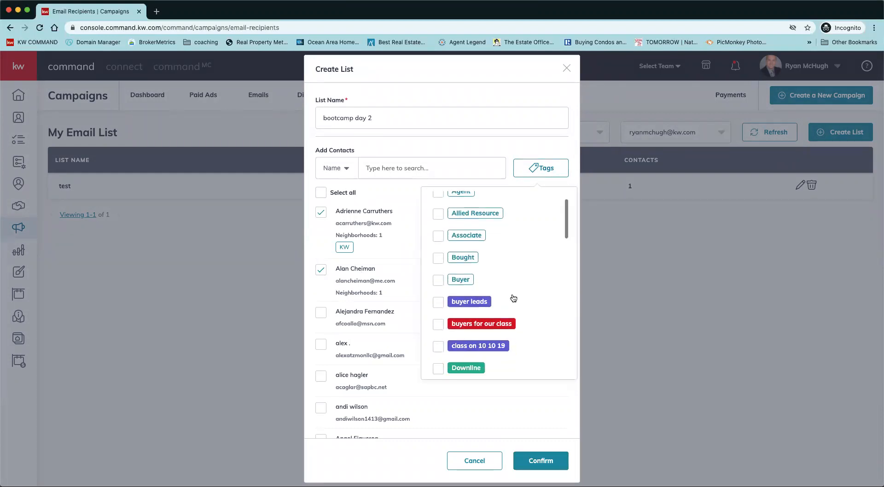
scroll(514, 298, "down", 2)
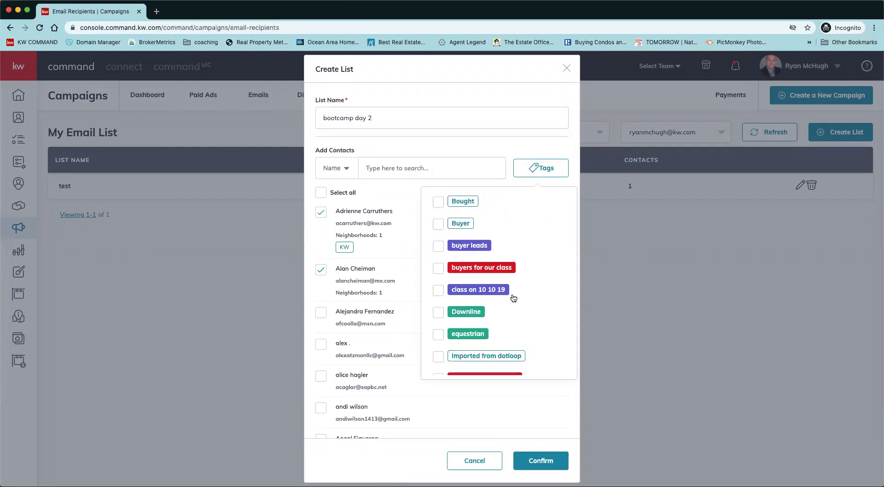
scroll(514, 299, "down", 2)
scroll(484, 272, "up", 1)
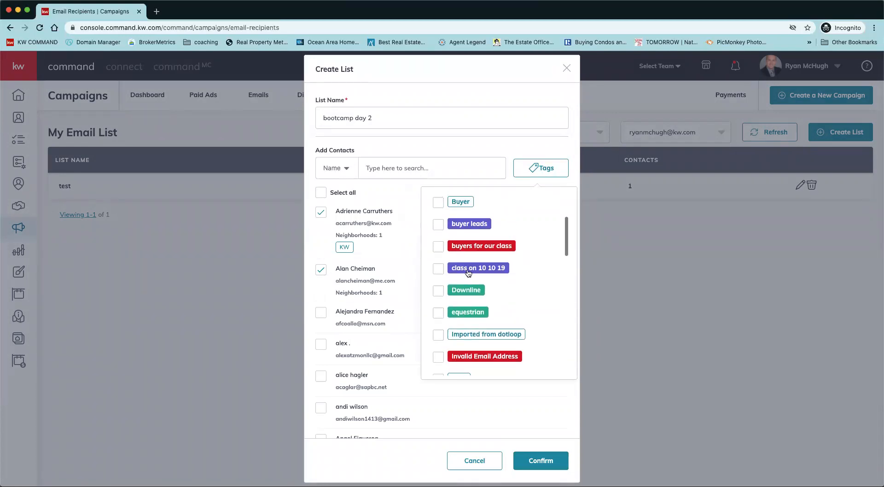
left_click(437, 225)
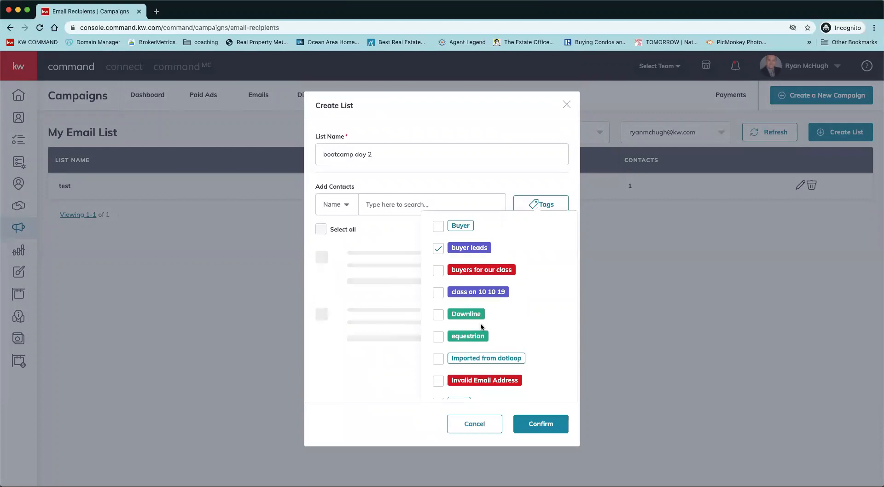
left_click(438, 277)
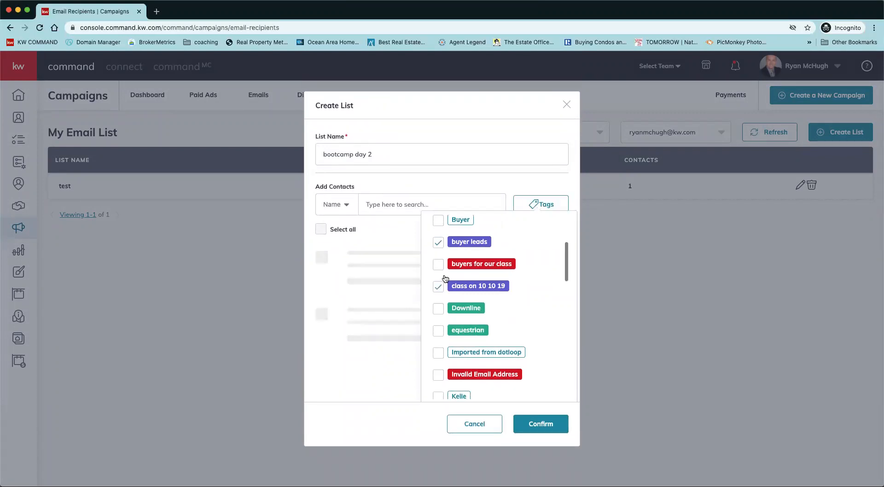
left_click(438, 264)
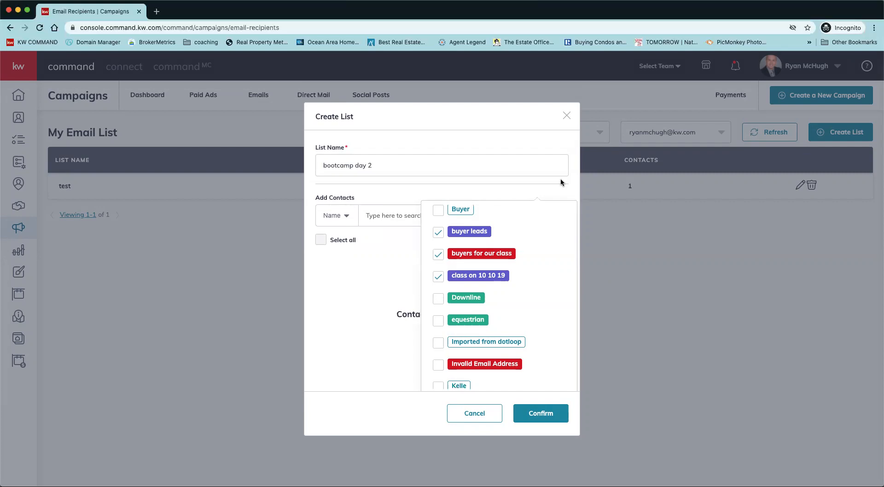
left_click(566, 116)
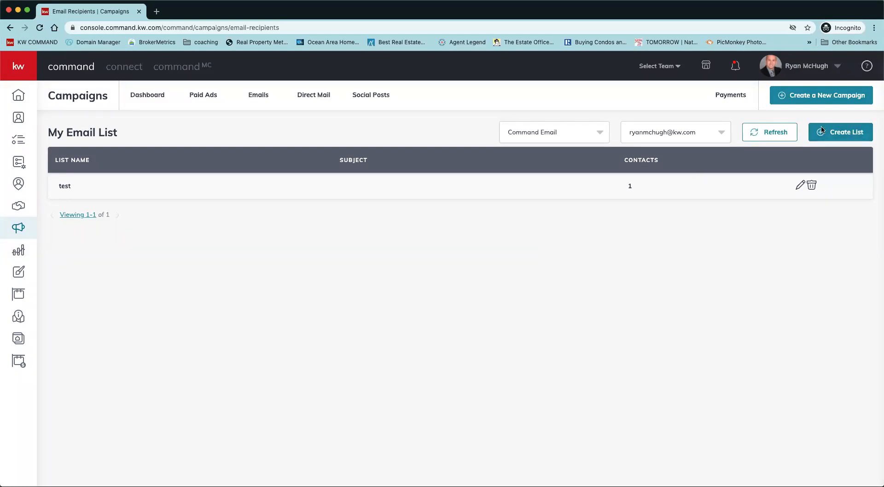
Set up a new email campaign named "command bootcamp day 2 test" with the goal Advertise Listing, run through Command Email.
left_click(823, 101)
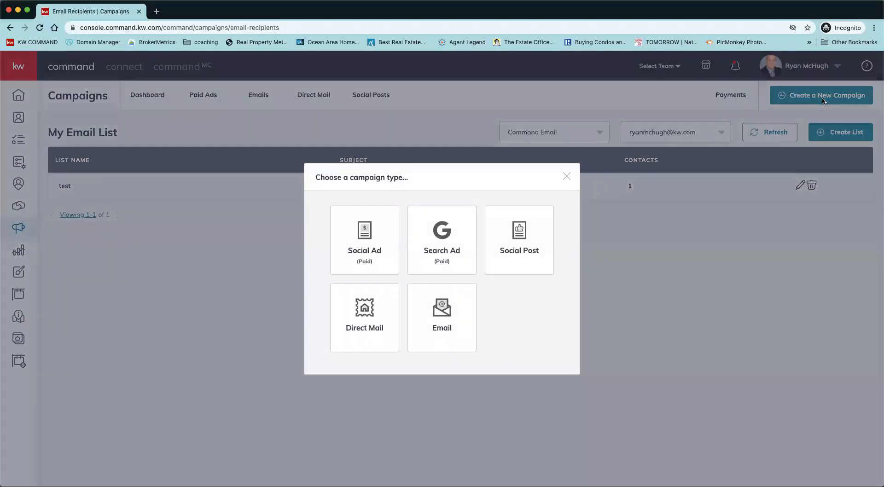
left_click(416, 297)
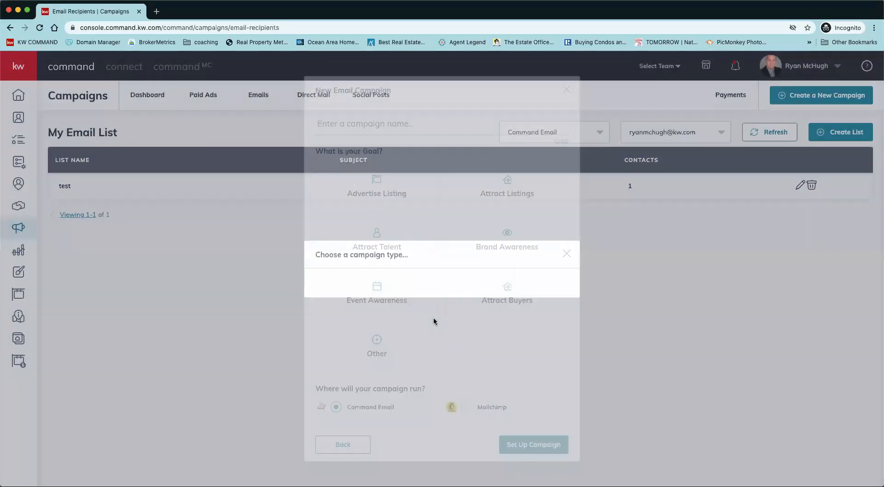
left_click(361, 126)
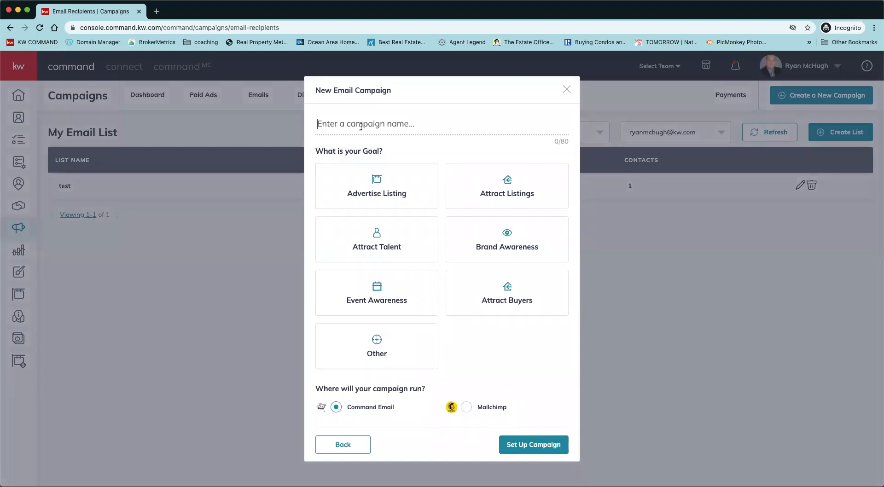
type("command ")
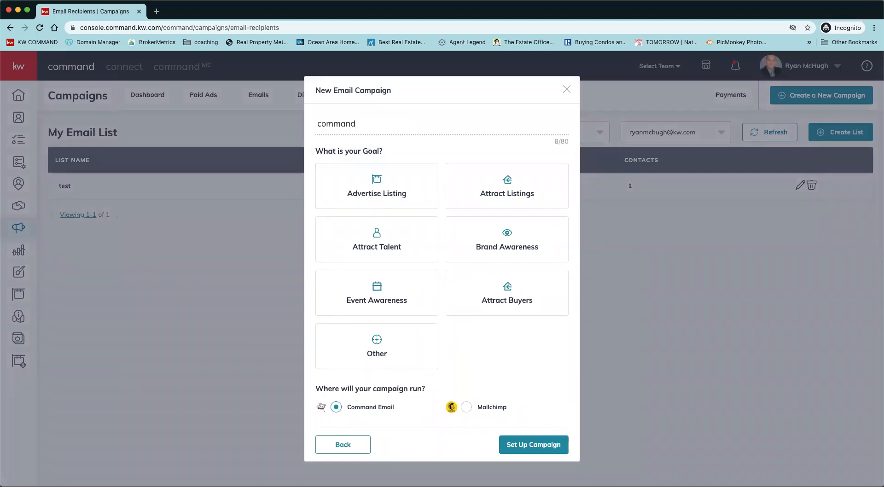
type("bootcamp day 2 test")
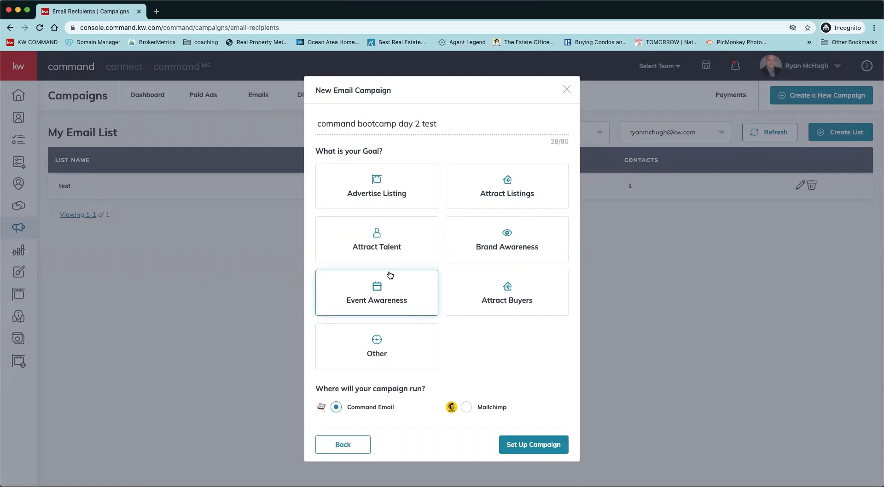
left_click(401, 205)
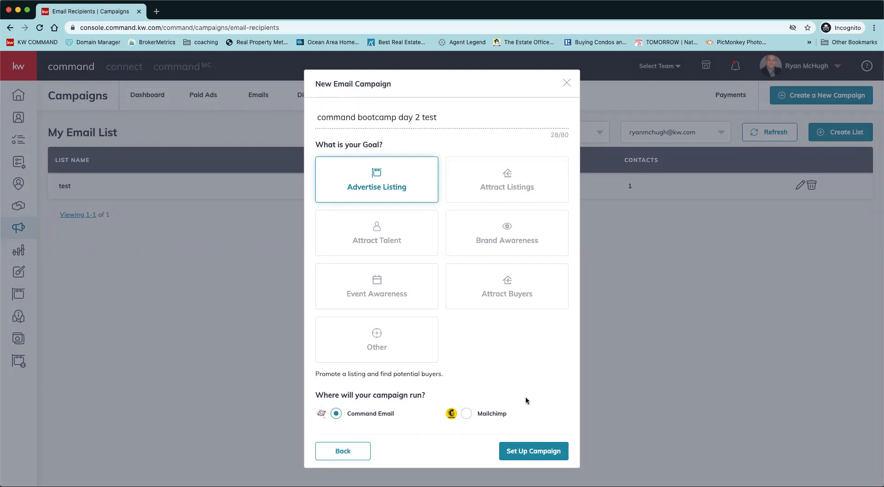
left_click(532, 451)
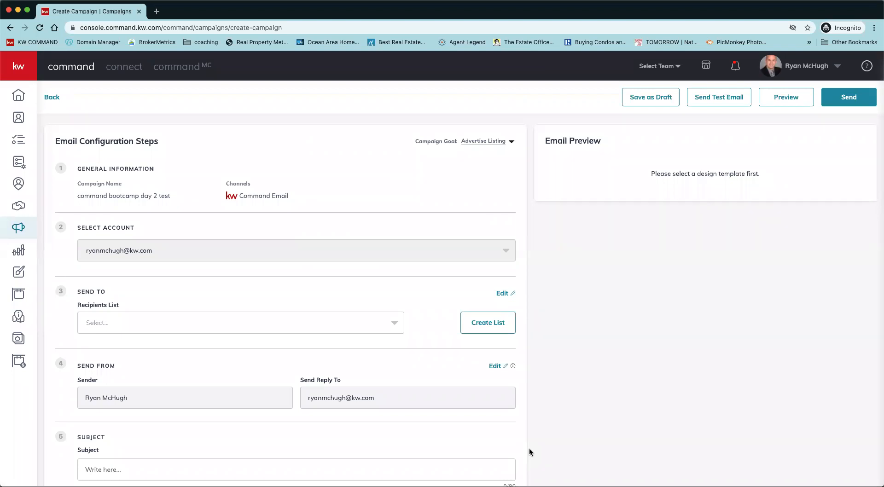
Choose the "test" list as the campaign's recipients and check which contacts it holds without changing it.
scroll(529, 448, "down", 3)
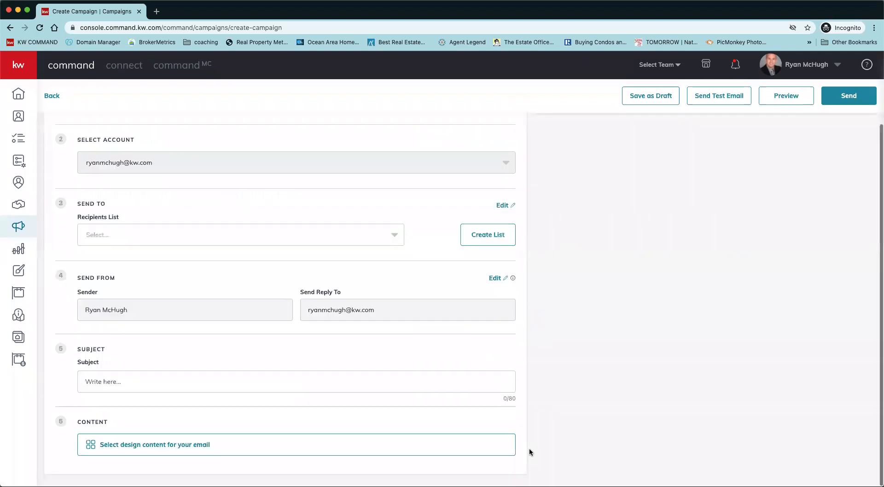
scroll(529, 448, "up", 3)
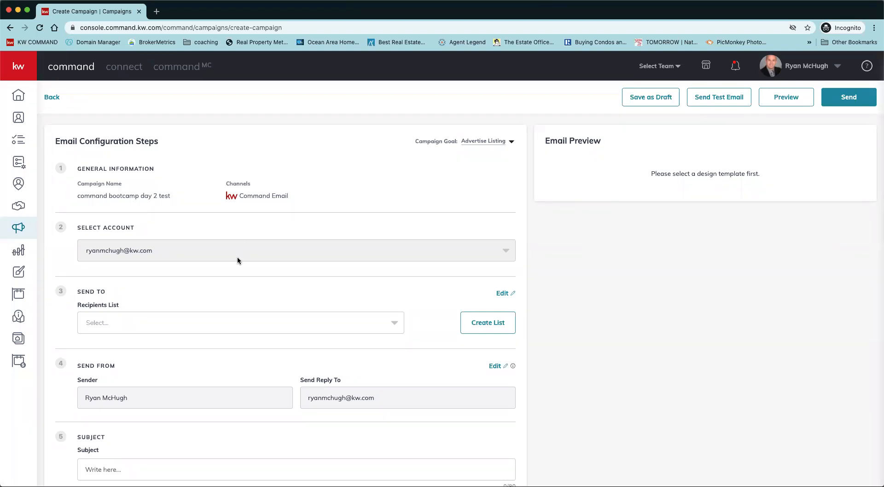
scroll(238, 261, "down", 3)
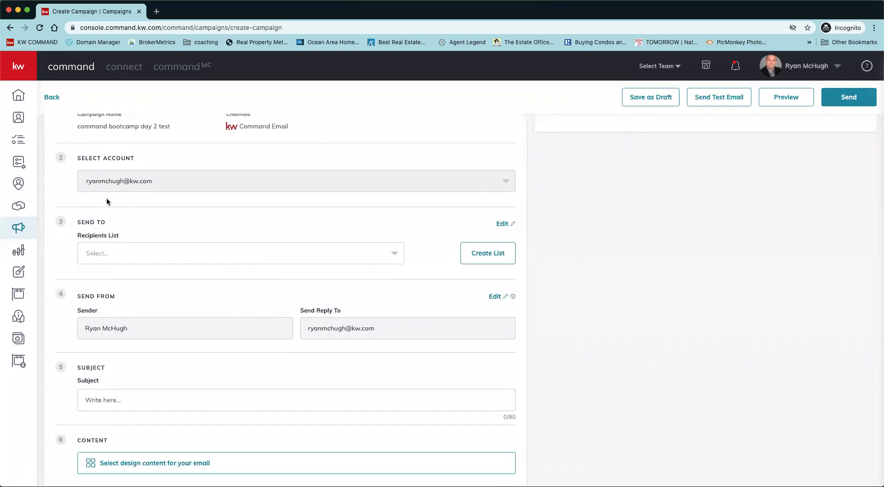
left_click(308, 255)
left_click(291, 275)
left_click(503, 225)
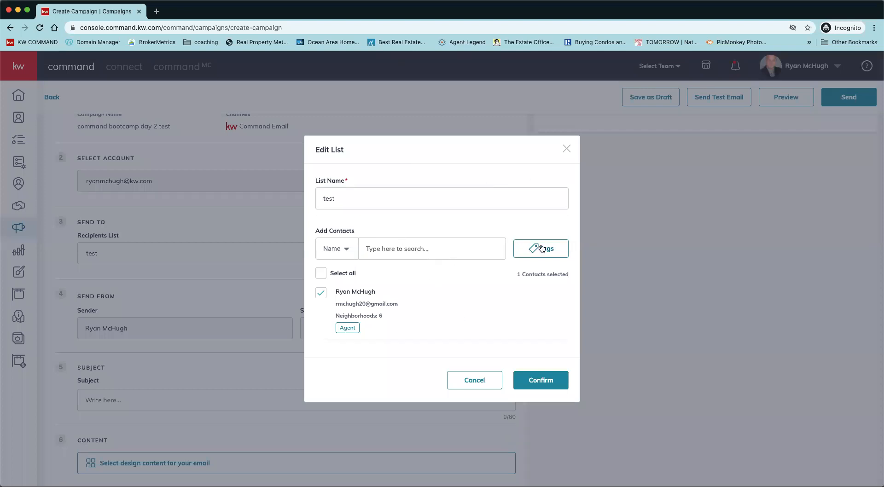
left_click(565, 149)
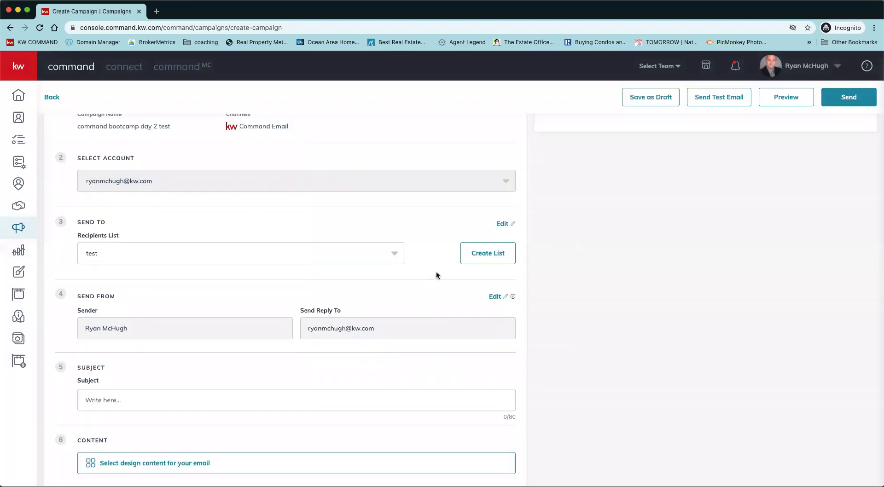
Enter the subject "check out this 2/2/ totally renovated for 200k", correcting the spelling of "renovated".
scroll(437, 276, "down", 1)
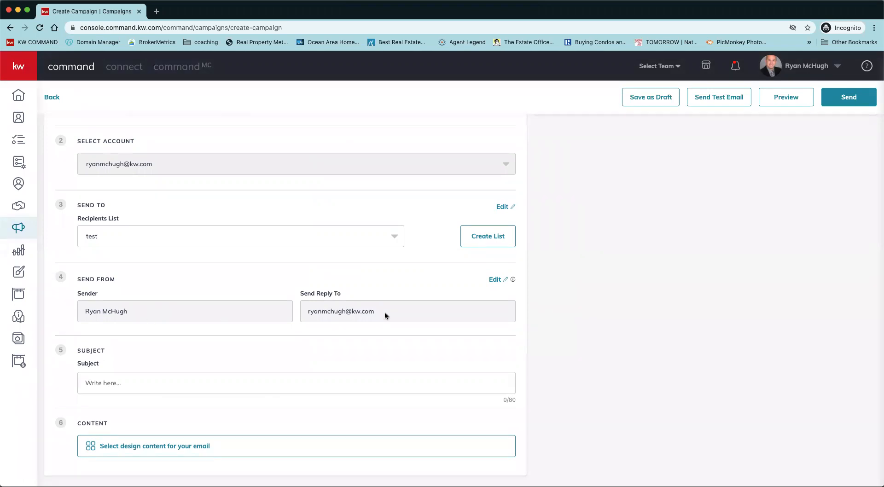
left_click(170, 384)
type("check out this 2/2/ totally rennovated for 200k")
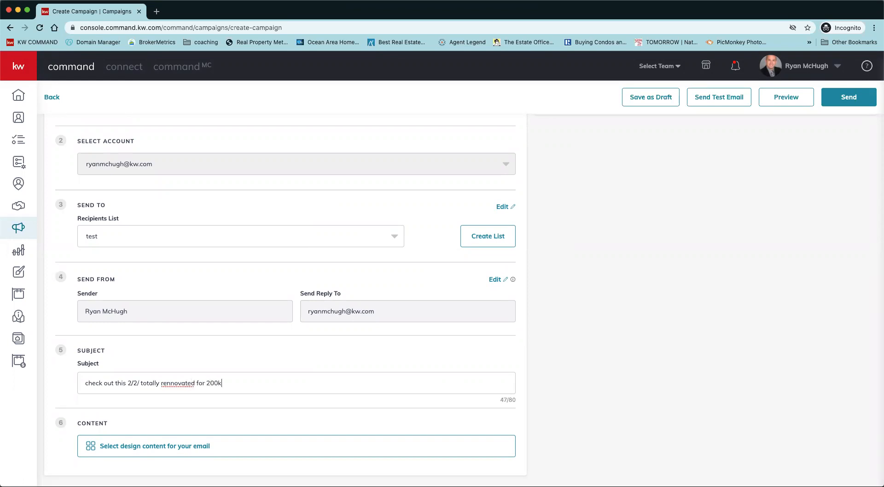
right_click(171, 383)
left_click(189, 341)
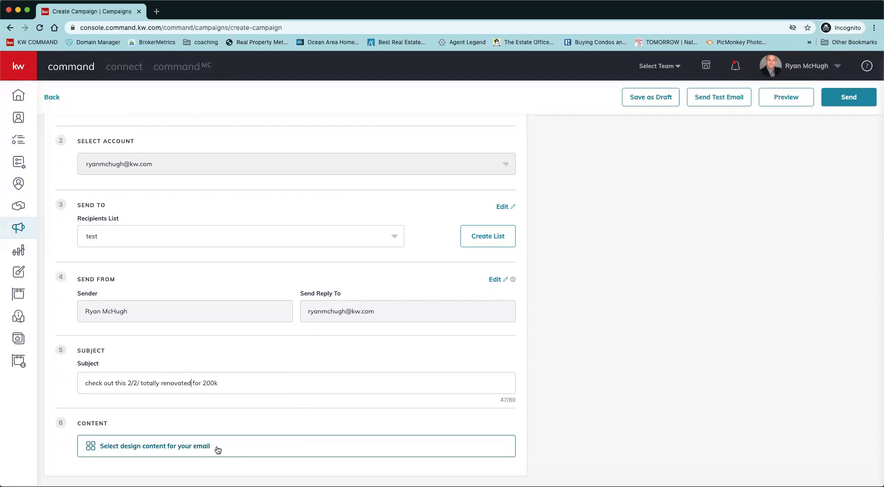
Apply the saved design template "atlantis picture text" as the campaign email's content.
left_click(181, 446)
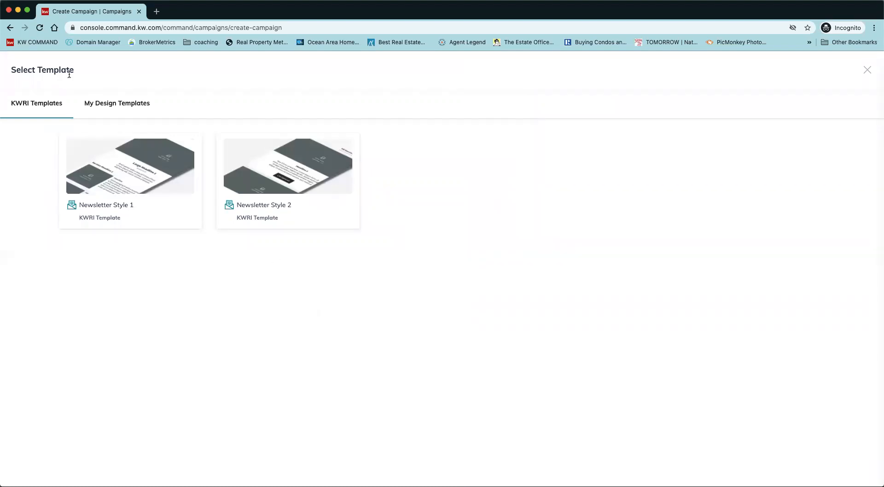
left_click(118, 104)
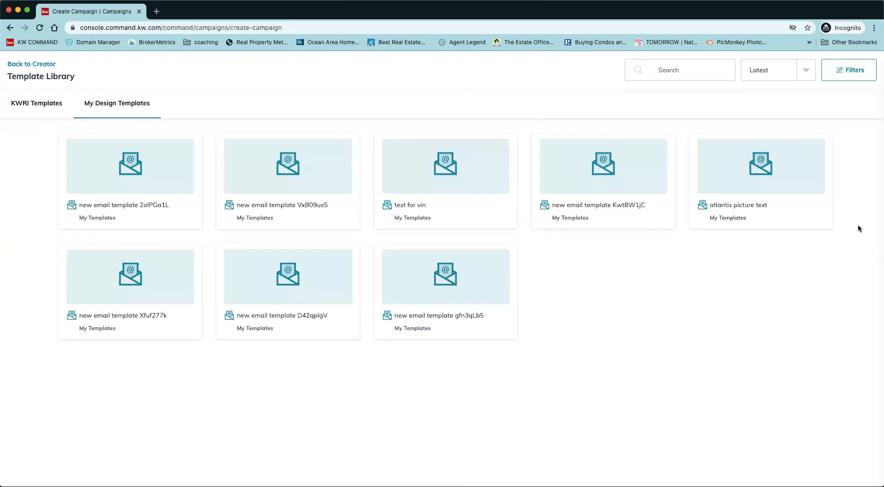
left_click(768, 189)
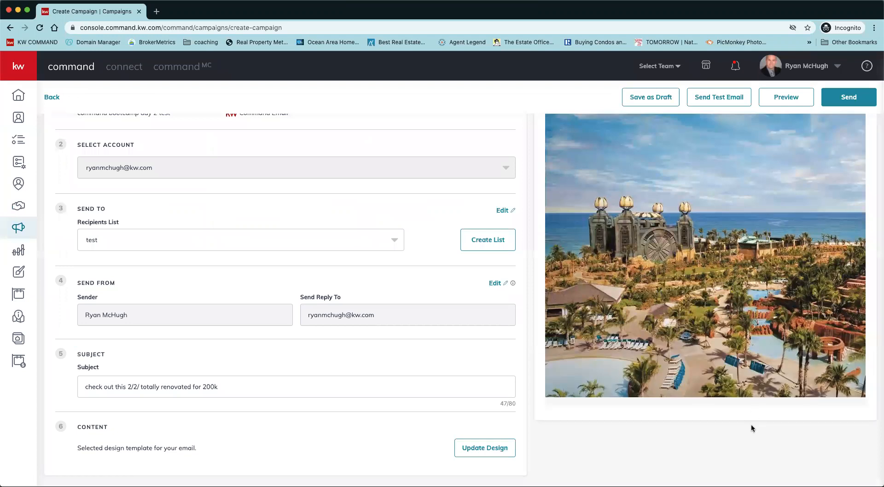
Preview the campaign email in desktop, tablet and phone sizes, and return to the campaign setup.
scroll(751, 352, "down", 2)
left_click(791, 102)
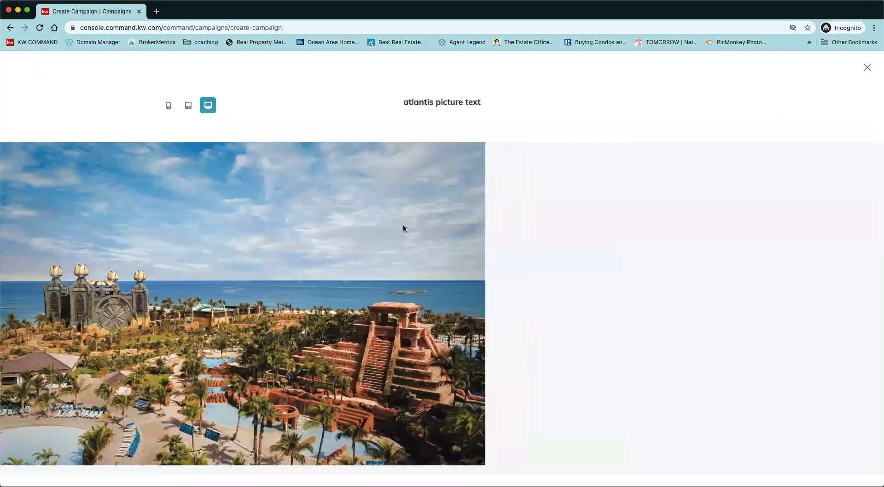
left_click(190, 109)
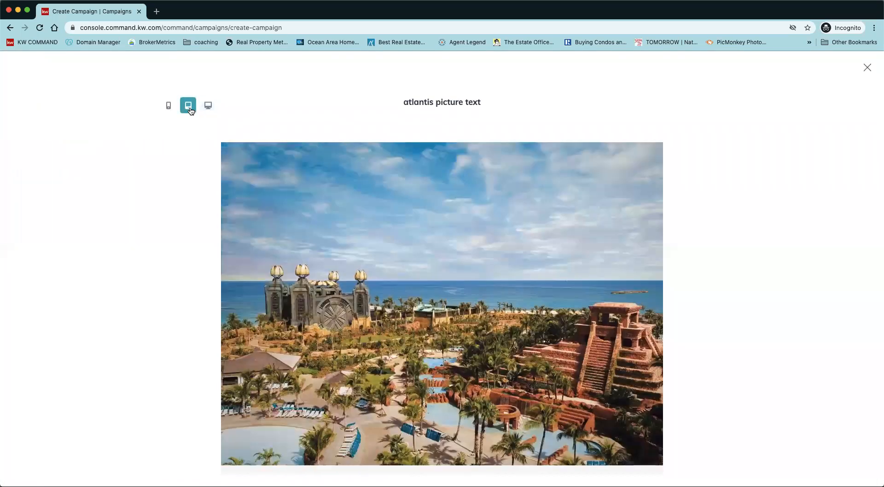
left_click(168, 106)
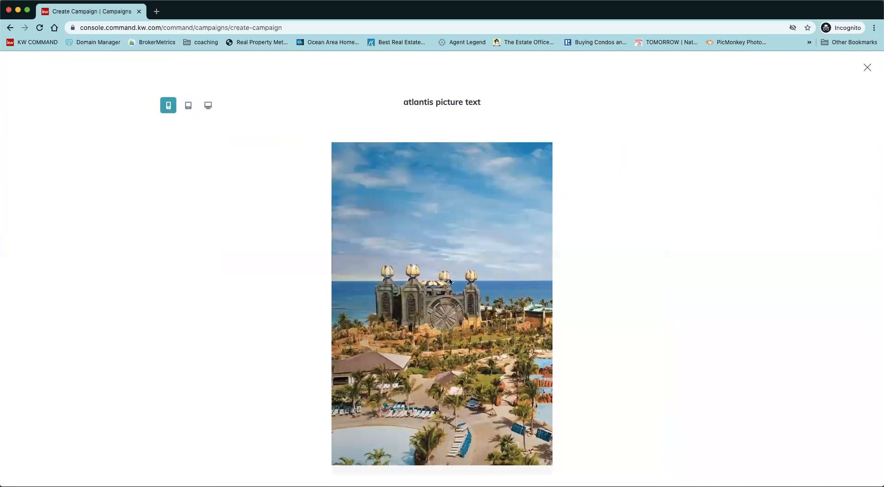
left_click(868, 68)
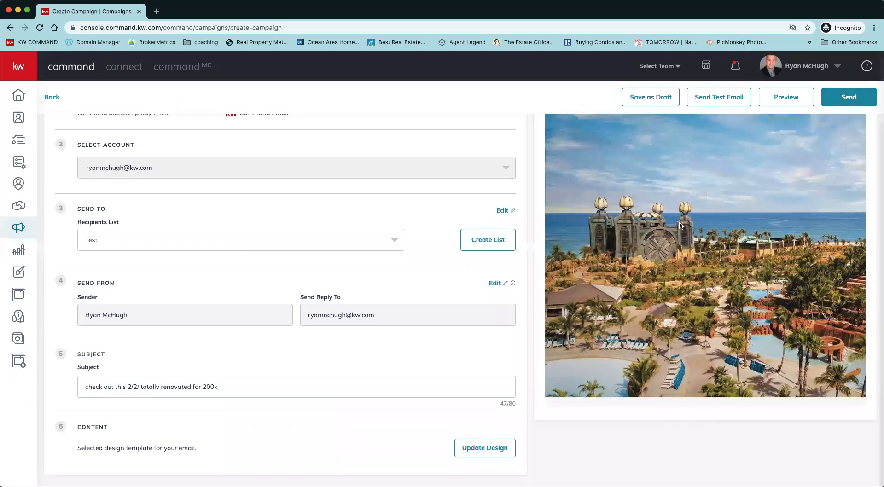
Replace the email design with the saved template "test for vin" and check how it looks.
left_click(480, 452)
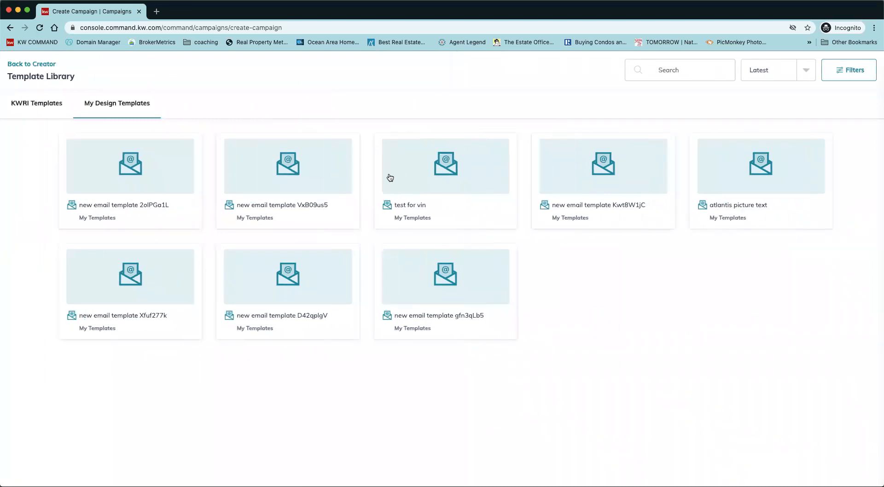
left_click(390, 178)
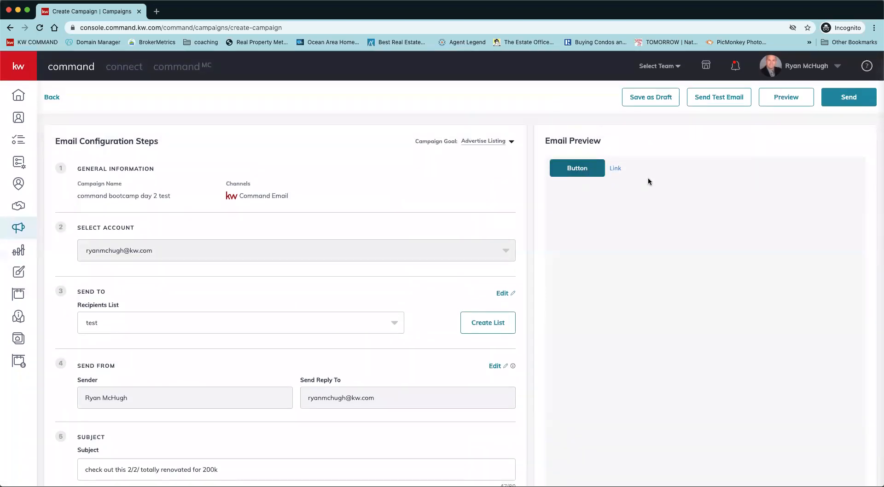
scroll(468, 336, "down", 3)
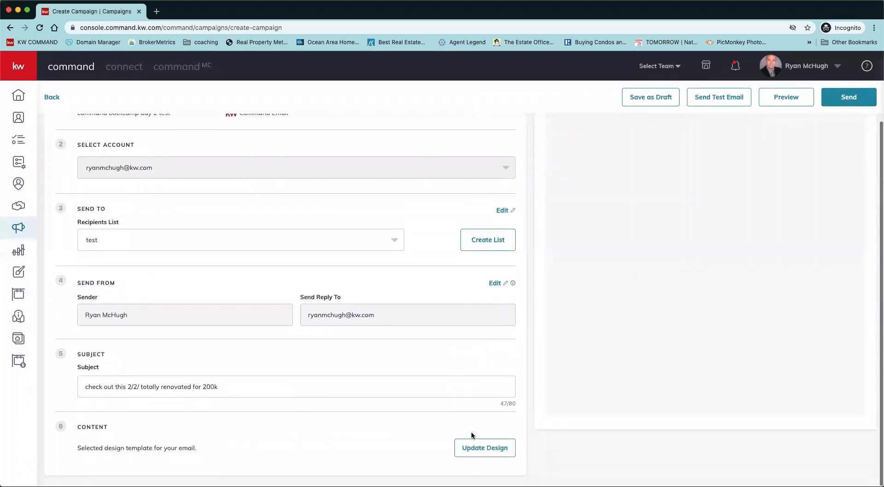
Switch the campaign email's design back to the saved template "atlantis picture text".
left_click(469, 446)
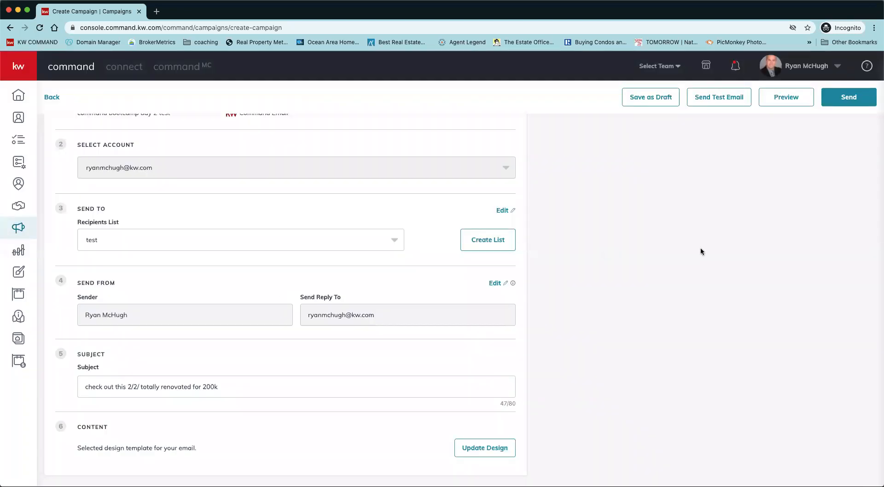
scroll(720, 402, "up", 3)
scroll(589, 374, "down", 3)
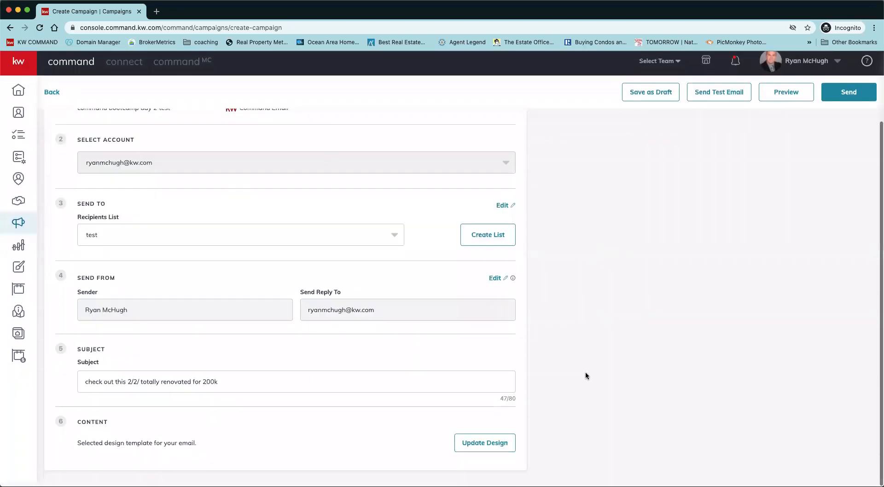
left_click(458, 448)
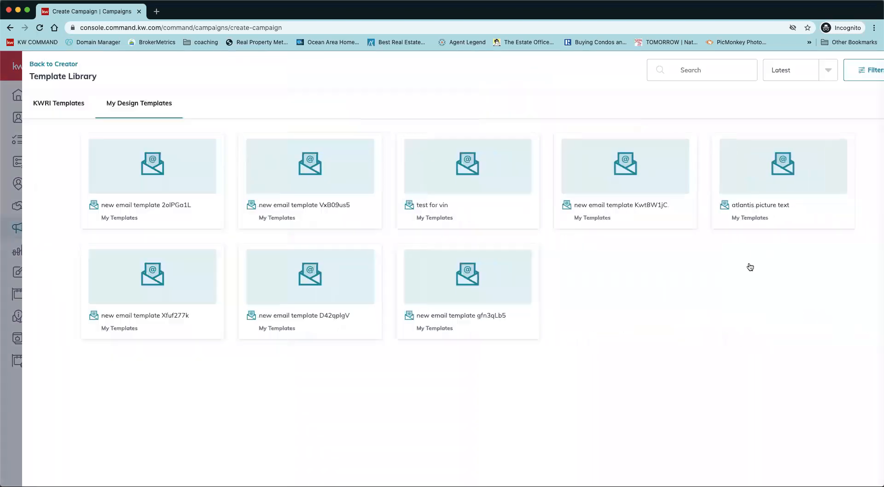
left_click(719, 183)
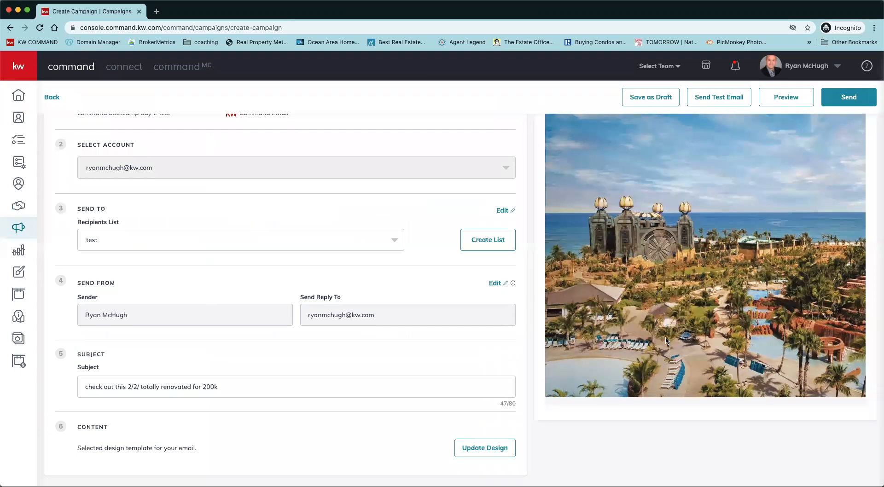
scroll(725, 356, "down", 1)
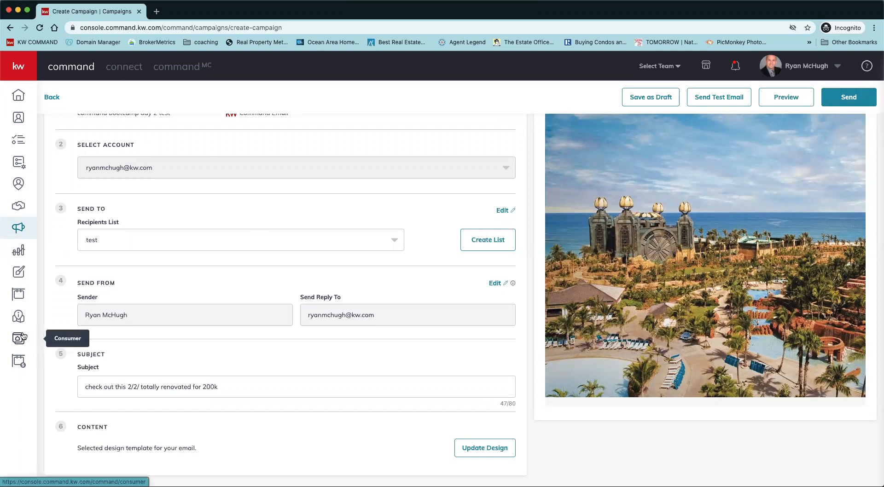
Leave the campaign setup for the saved email design templates and create a new blank email design without importing listing content.
left_click(18, 275)
left_click(515, 161)
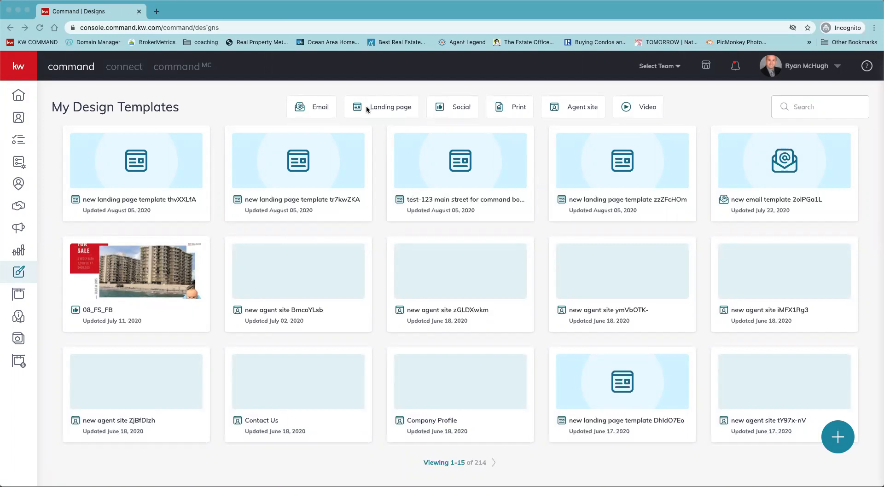
left_click(317, 110)
left_click(317, 109)
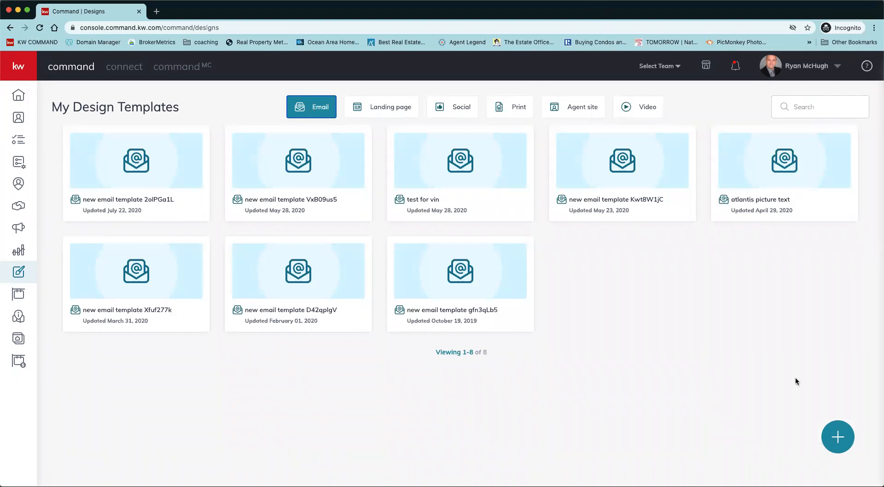
left_click(837, 440)
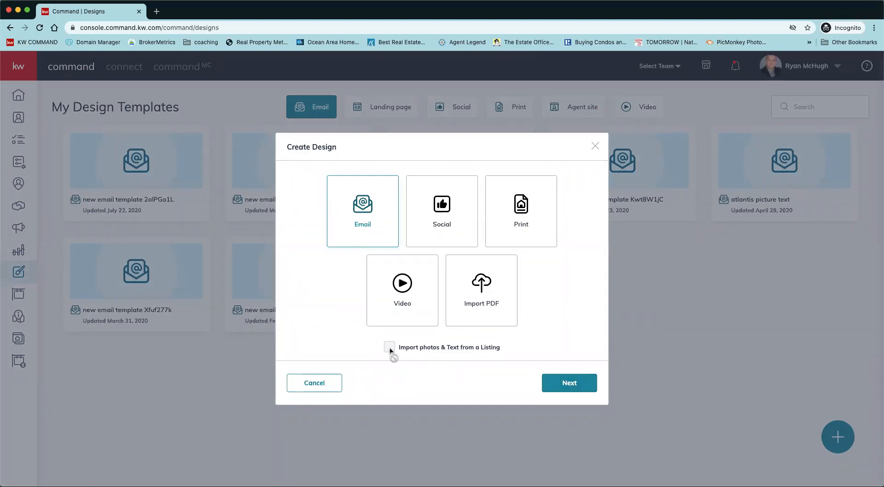
left_click(574, 385)
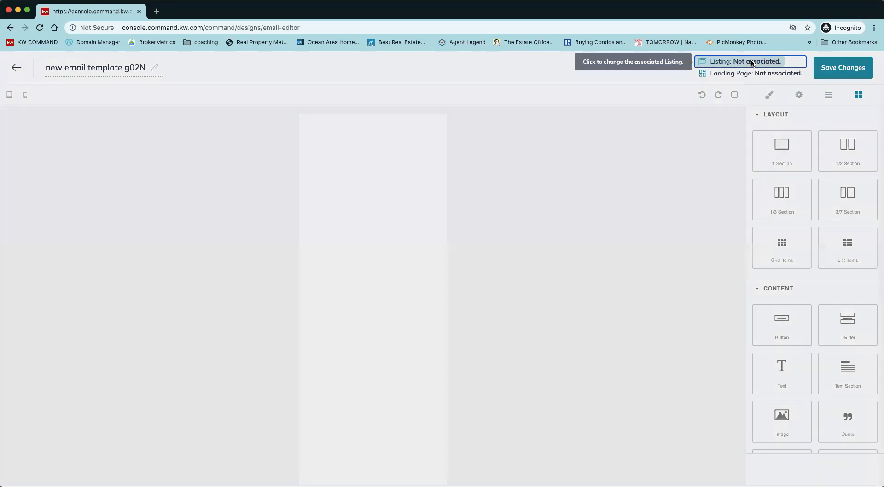
Search listings by property address and associate the USD 200000 Boynton Beach listing from KW Innovations with the email template.
left_click(751, 62)
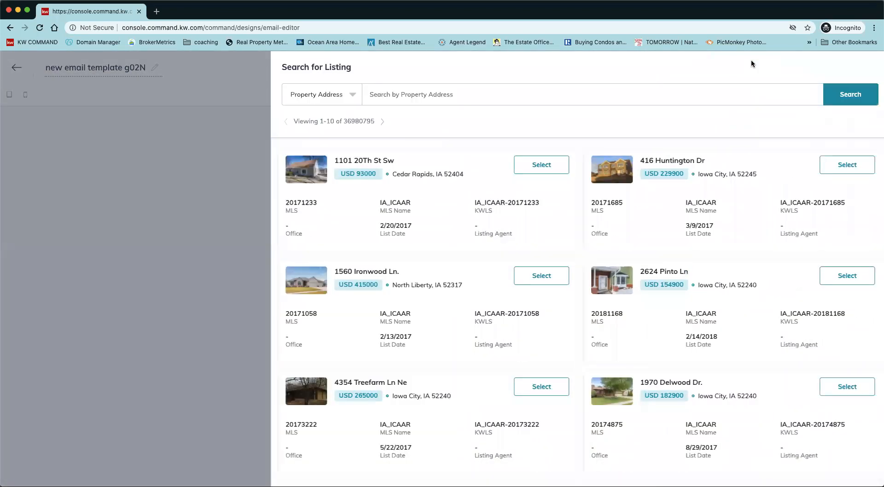
left_click(343, 99)
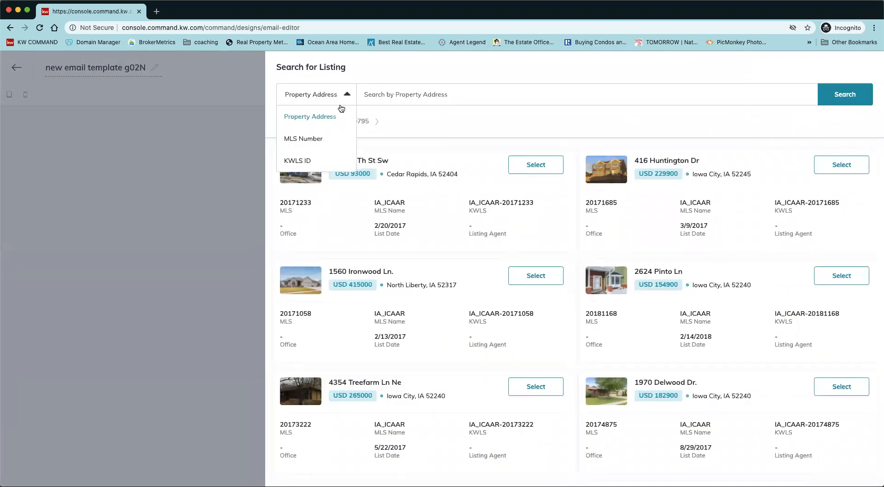
left_click(437, 89)
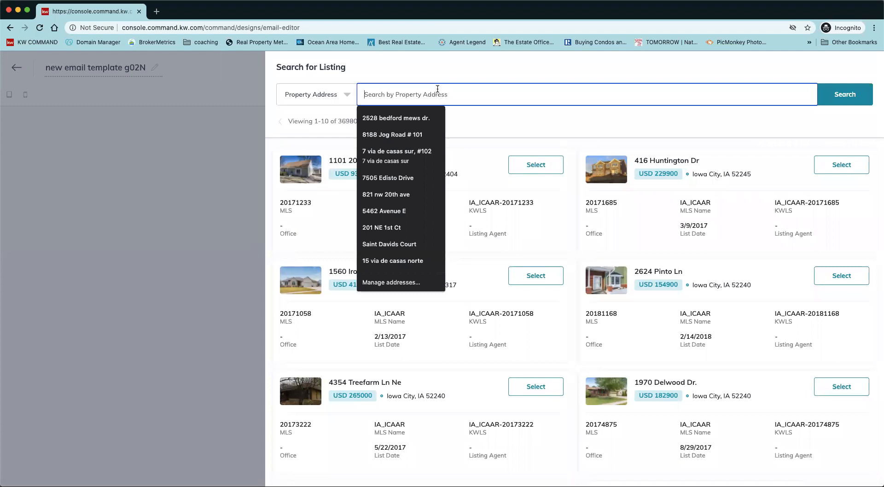
left_click(402, 155)
triple_click(407, 94)
key("BackSpace")
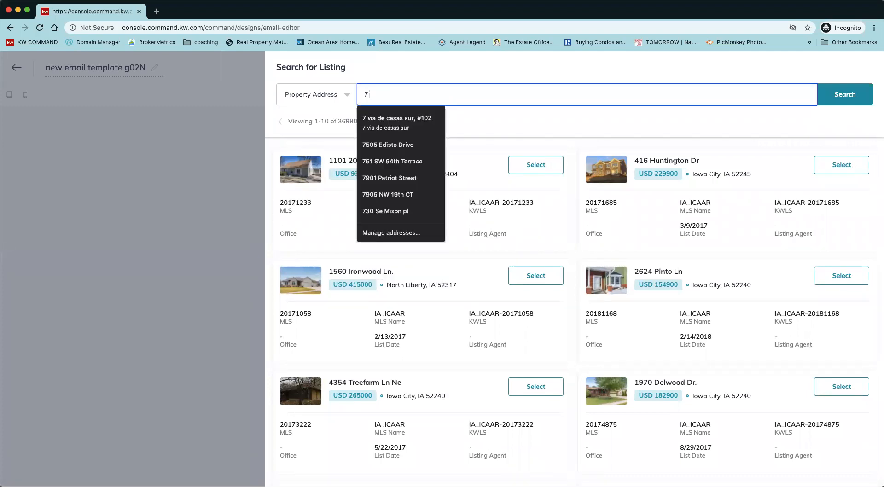
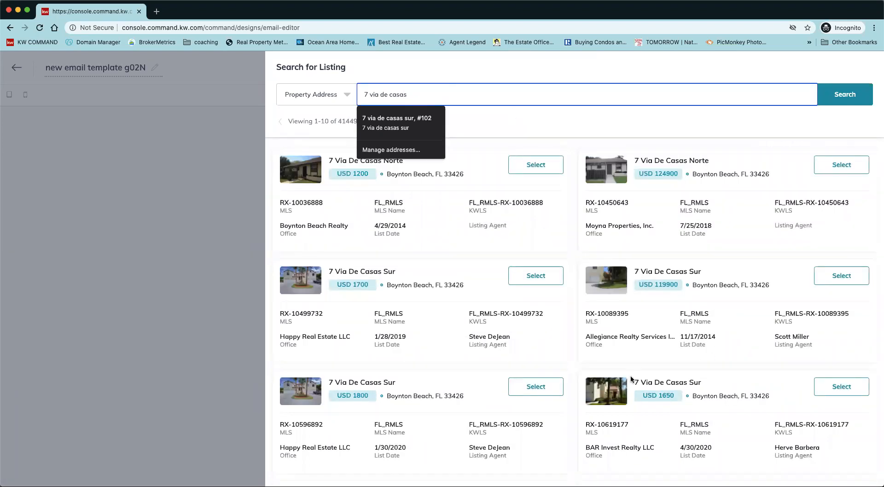
scroll(575, 340, "down", 3)
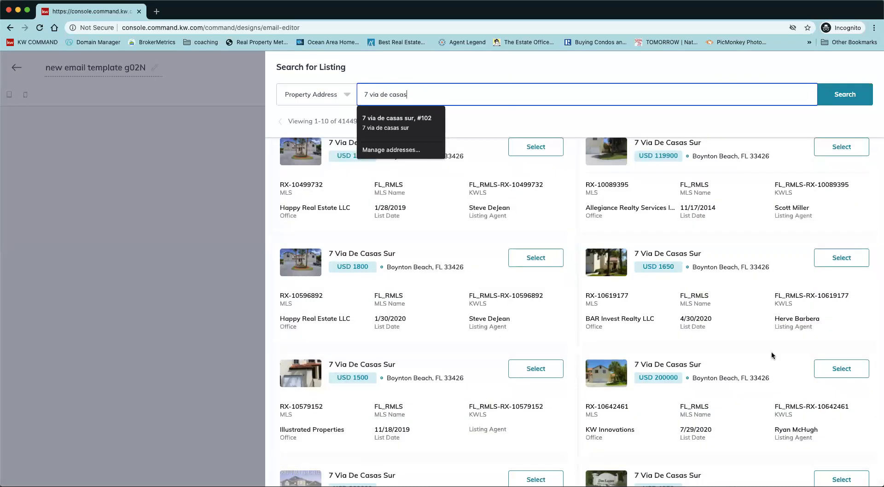
left_click(841, 366)
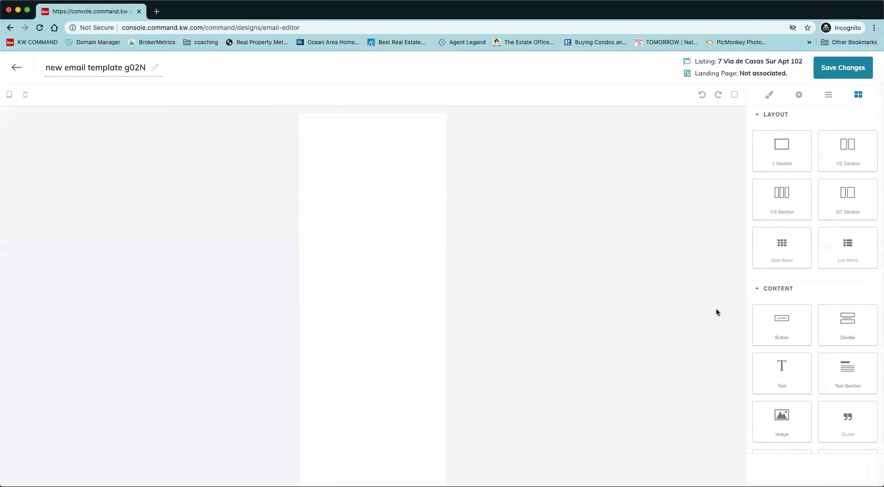
Add an image block, a link block and a text block to the blank email body.
scroll(805, 378, "down", 1)
scroll(830, 393, "up", 1)
left_click_drag(693, 393, 389, 304)
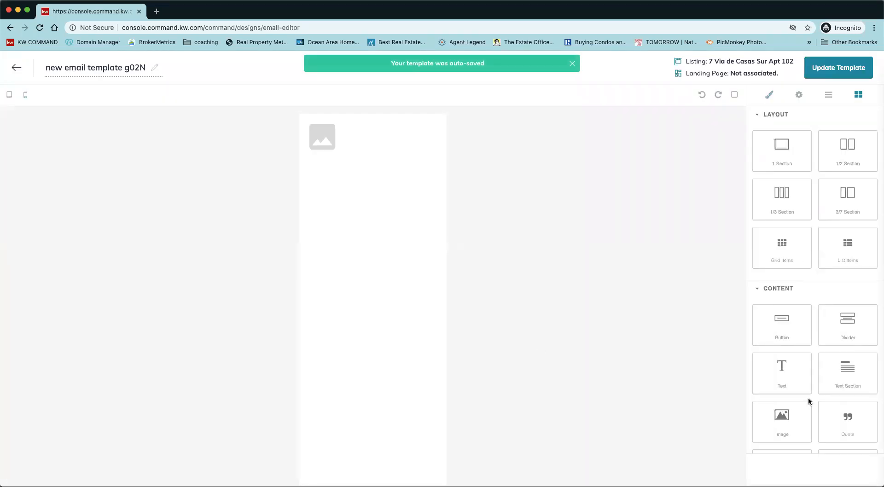
scroll(803, 420, "down", 2)
left_click_drag(788, 430, 340, 252)
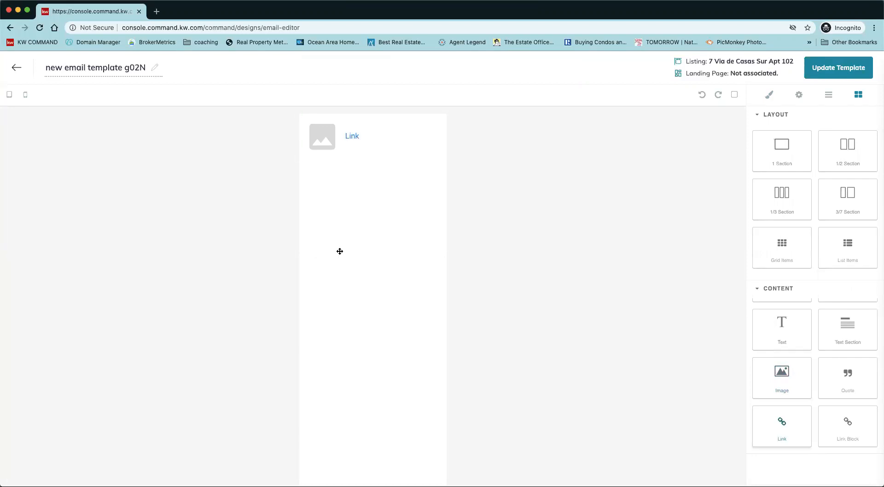
left_click_drag(784, 335, 367, 290)
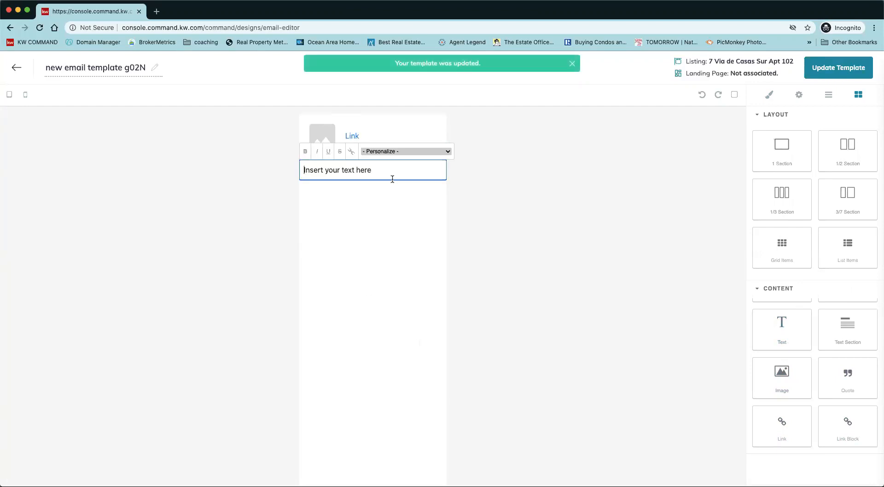
left_click(791, 164)
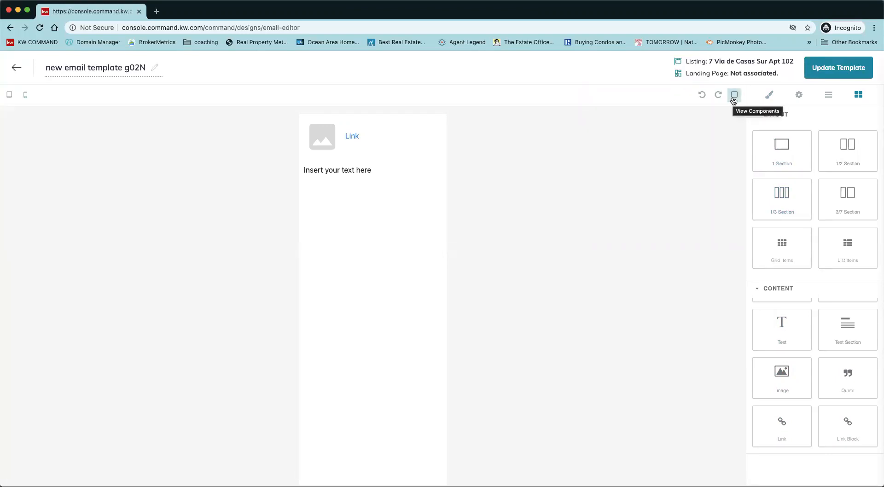
Show the component outlines and examine the selection controls of the image and link blocks.
left_click(734, 96)
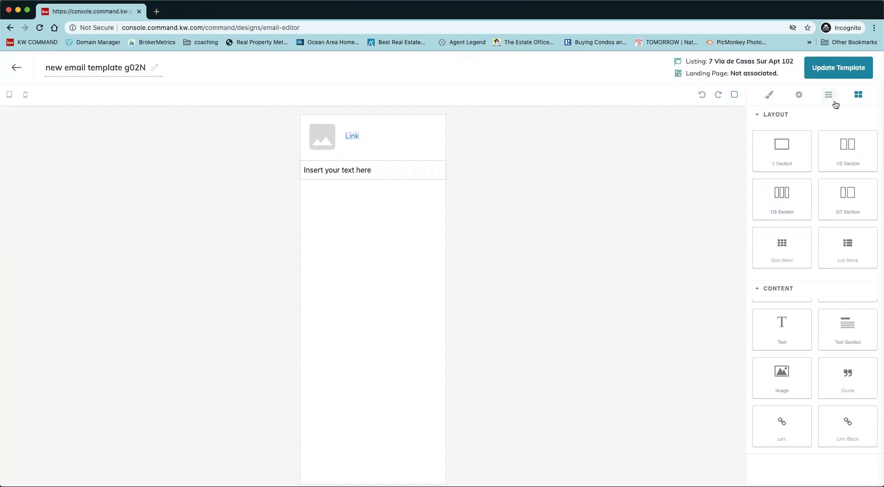
left_click(318, 137)
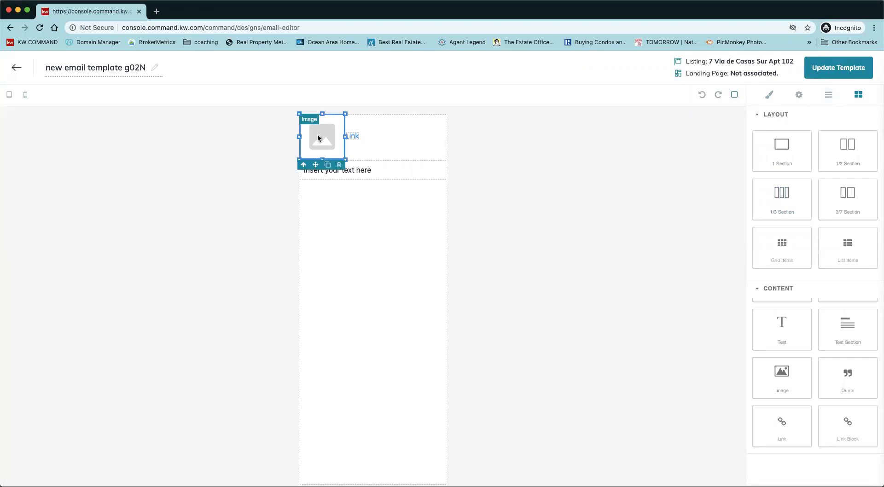
left_click(351, 143)
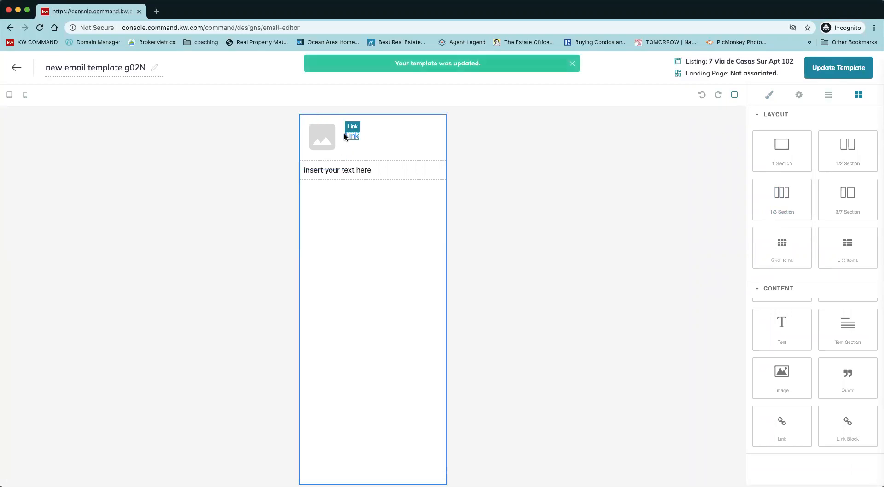
double_click(349, 141)
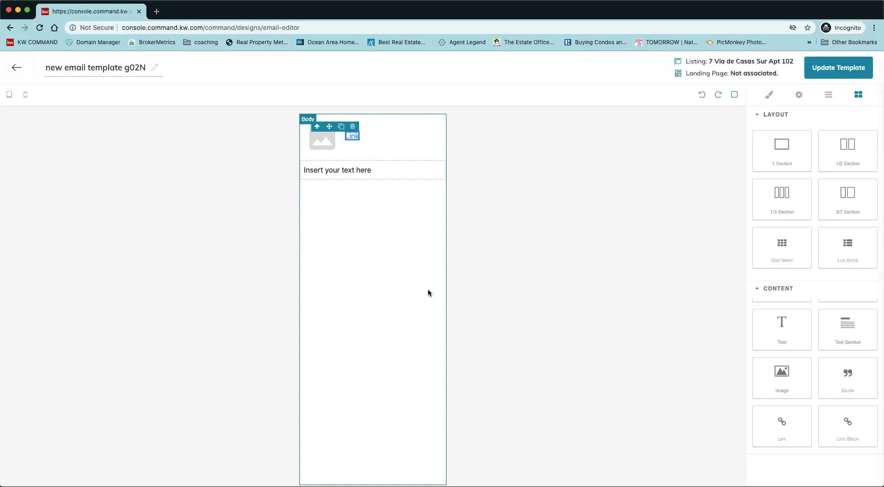
left_click(329, 148)
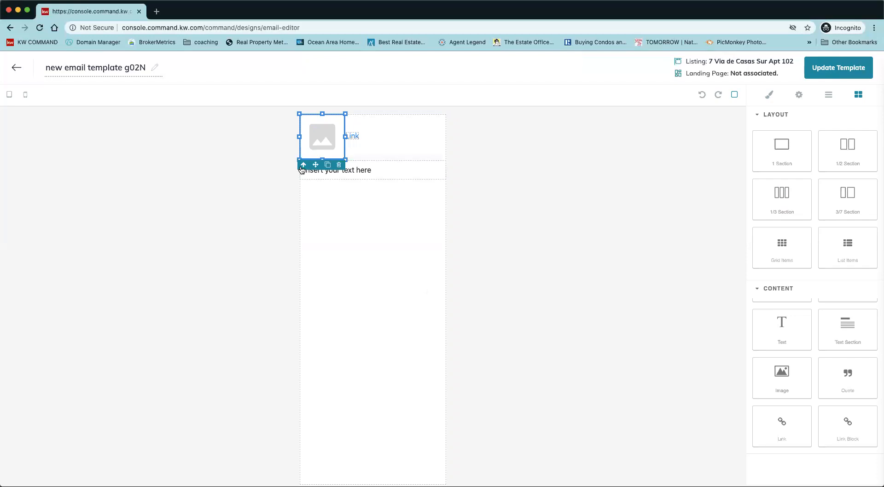
left_click(303, 165)
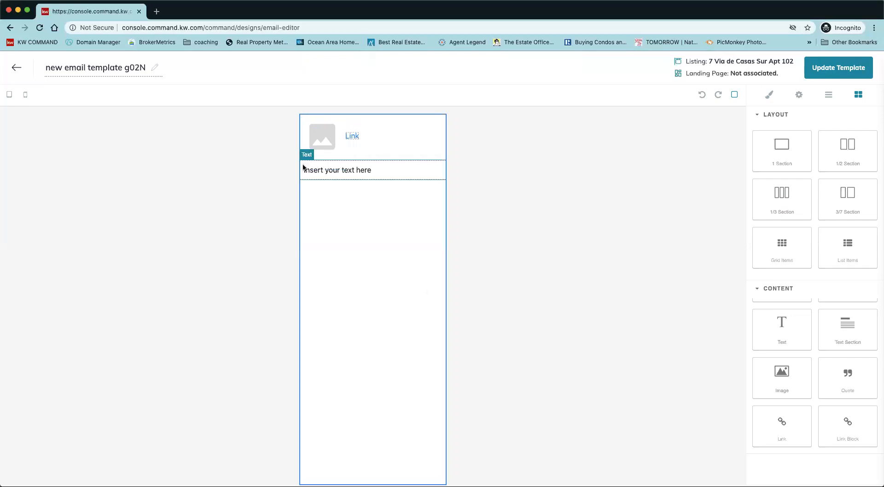
left_click(321, 145)
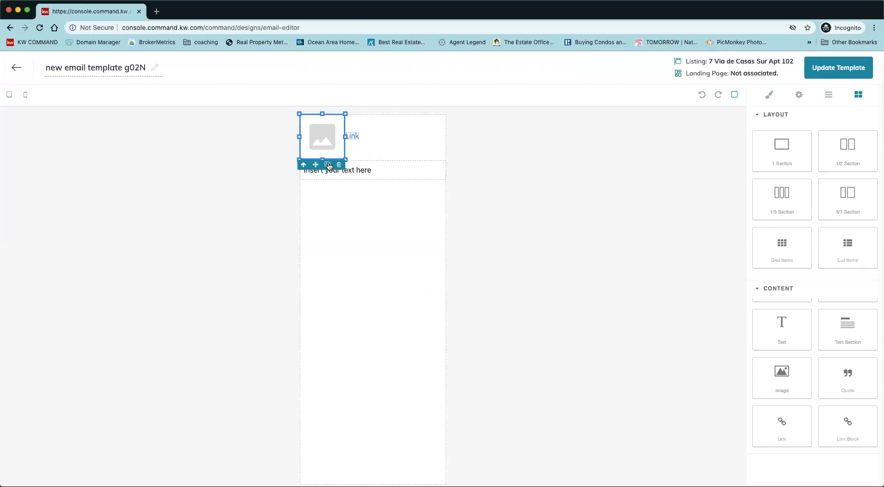
left_click(360, 144)
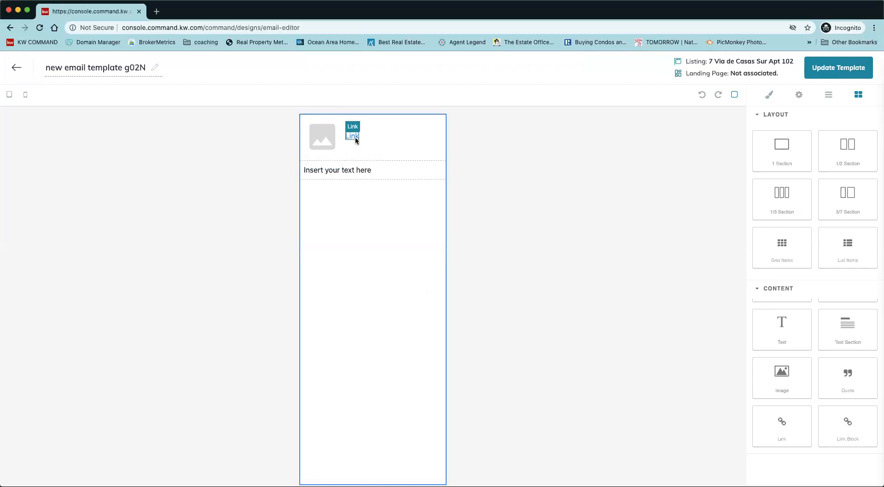
left_click(356, 140)
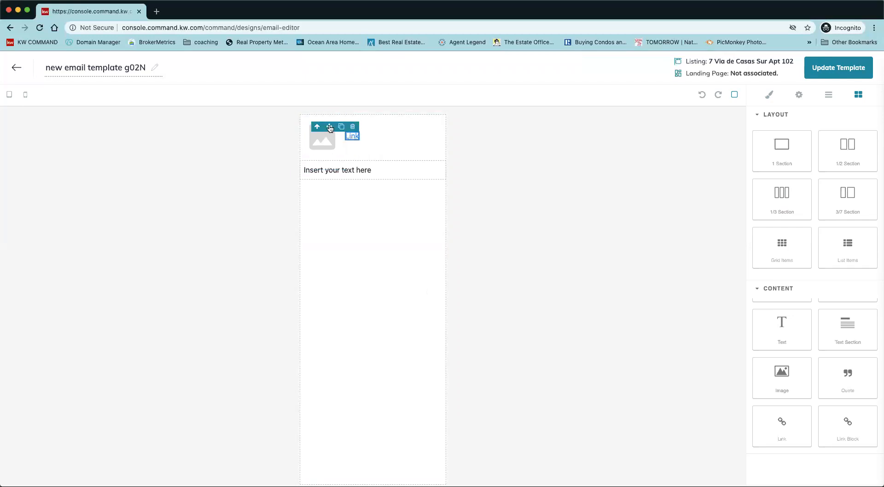
scroll(874, 356, "up", 1)
scroll(874, 356, "up", 2)
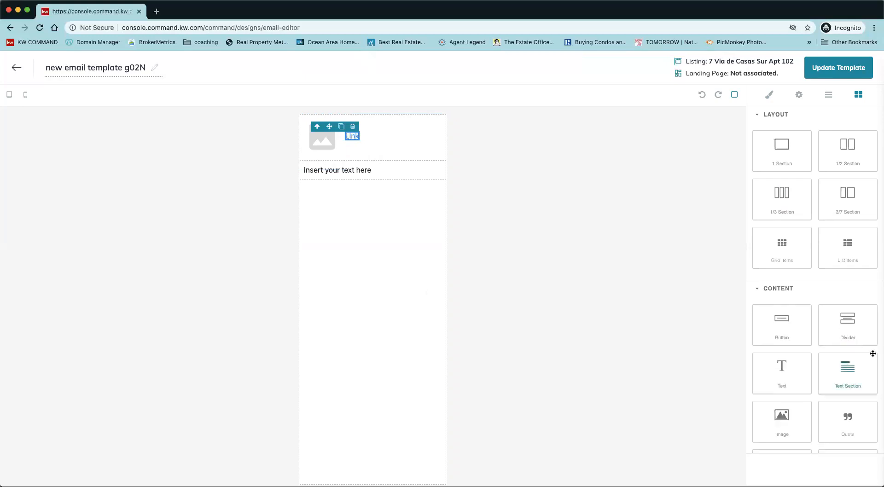
Replace the text block's placeholder with "test test test".
left_click(381, 171)
triple_click(366, 171)
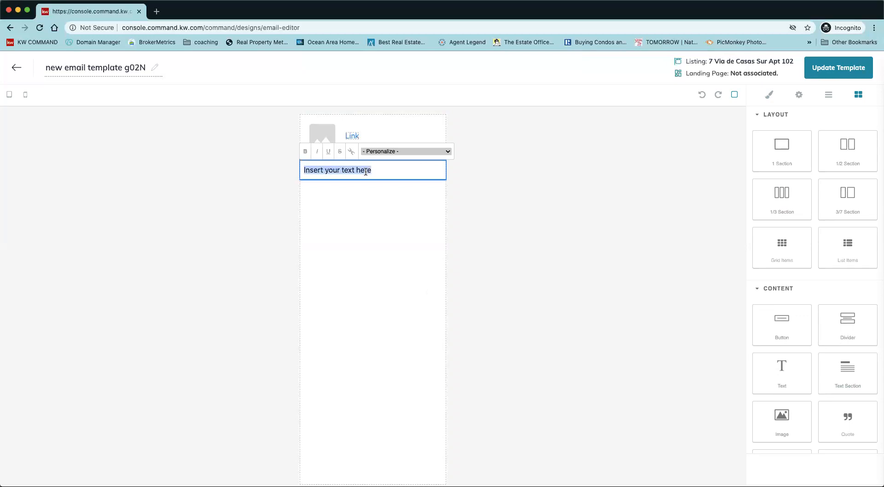
type("te")
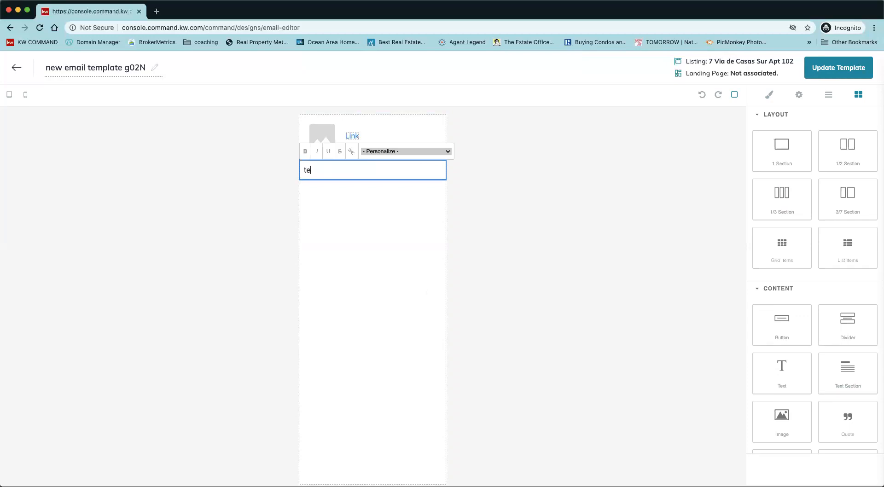
type("st test test")
left_click(373, 193)
Move the image block from the start of the email to below the text block.
left_click(328, 144)
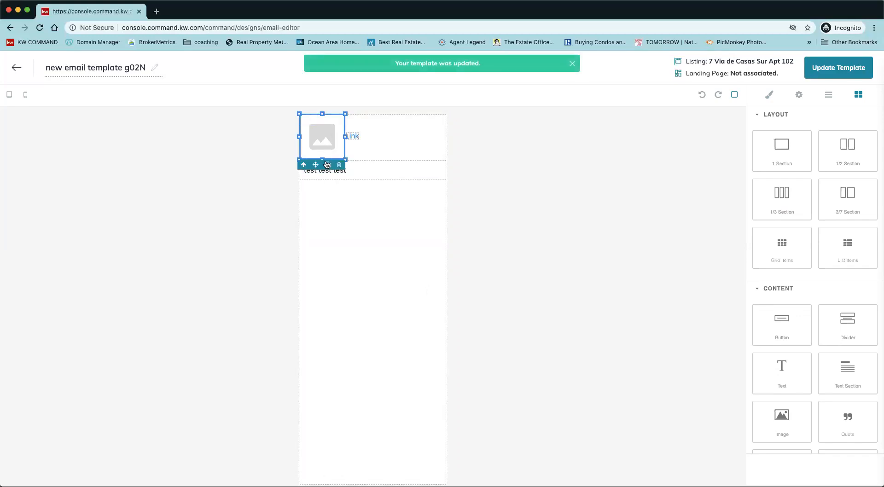
left_click_drag(317, 167, 468, 280)
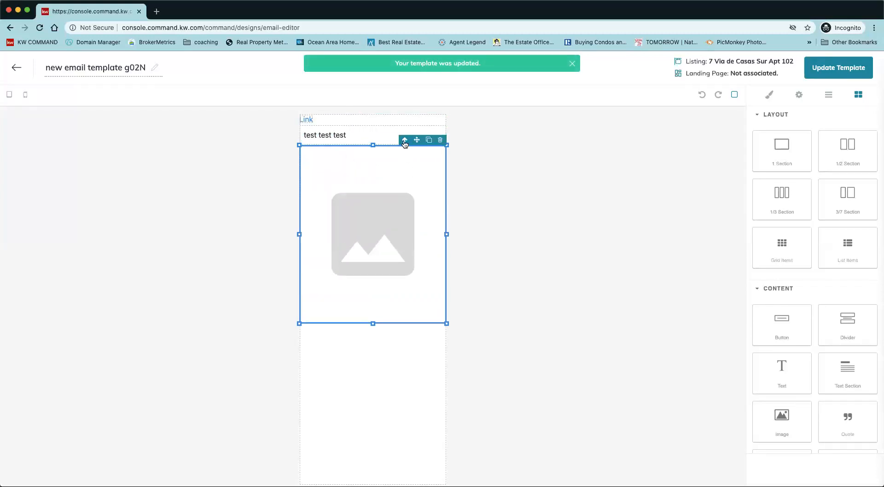
left_click(404, 140)
left_click(396, 250)
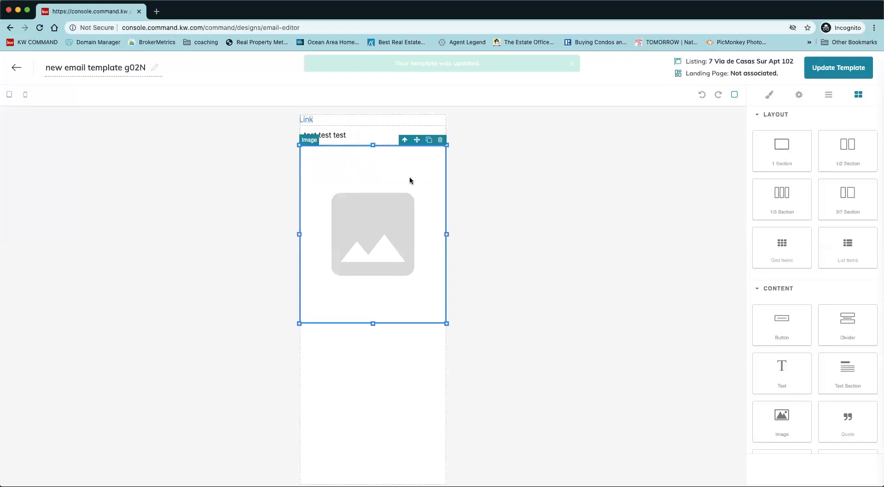
right_click(399, 201)
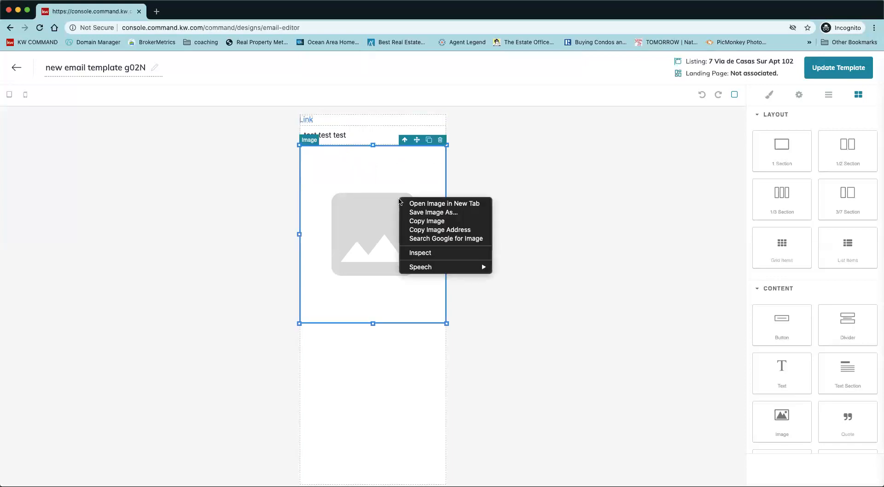
left_click(424, 391)
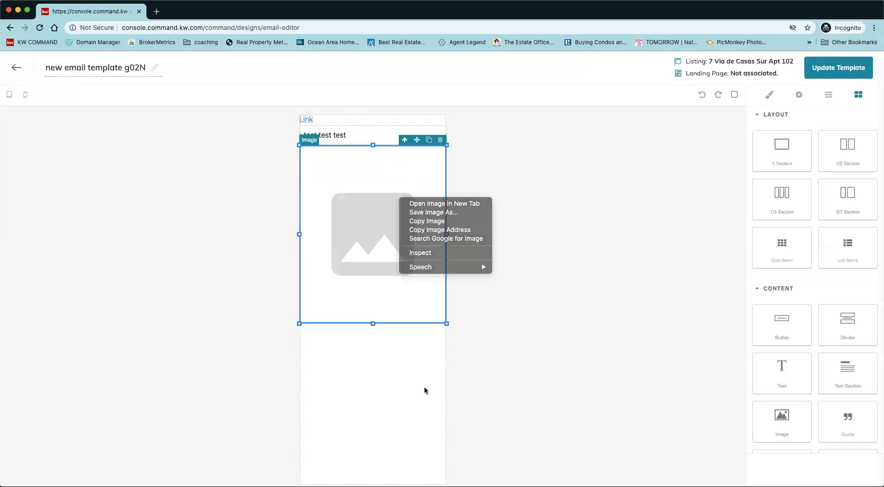
Move the "test test test" text block to below the image block in the email body.
left_click(345, 135)
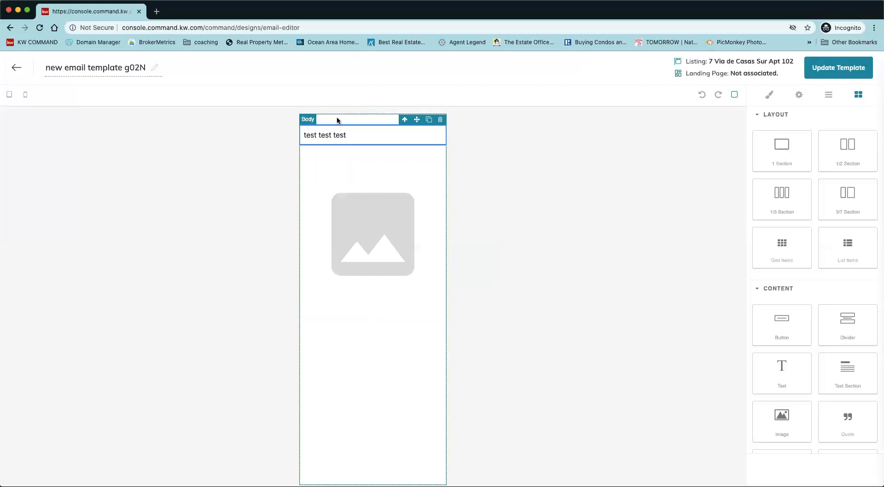
left_click(337, 121)
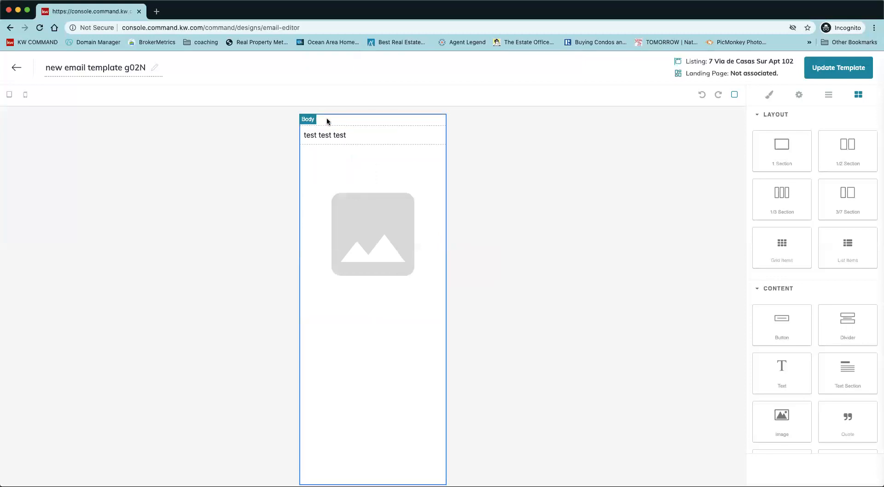
left_click(355, 136)
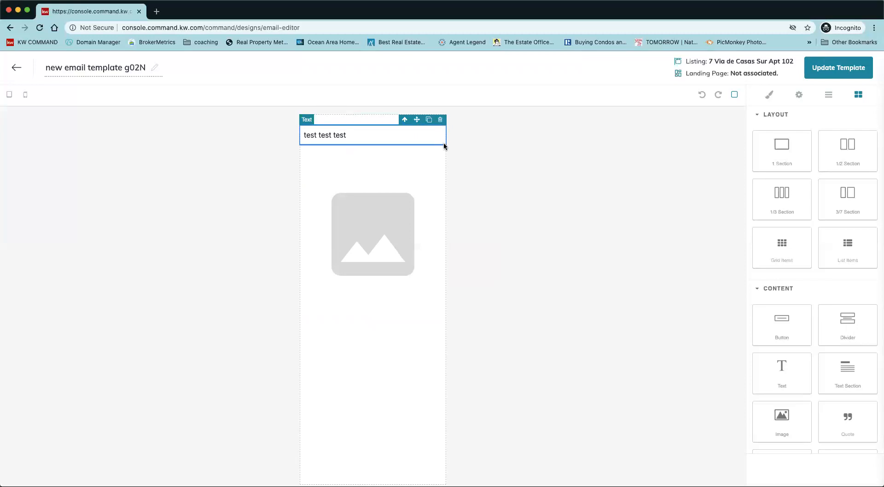
left_click_drag(444, 143, 445, 148)
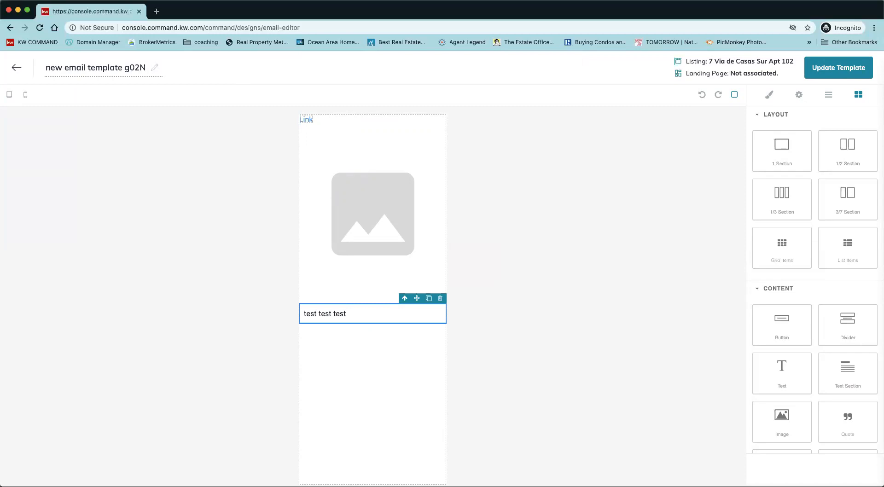
Leave the email template editor and save the unsaved changes.
left_click(16, 67)
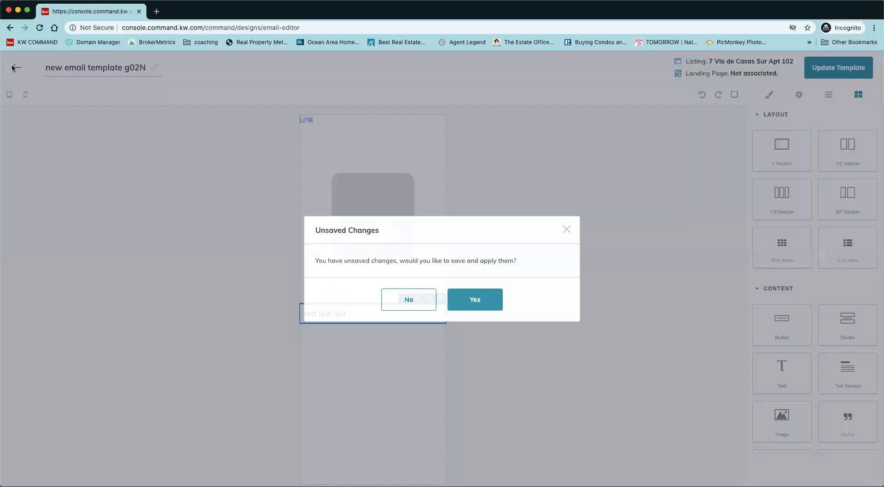
left_click(474, 299)
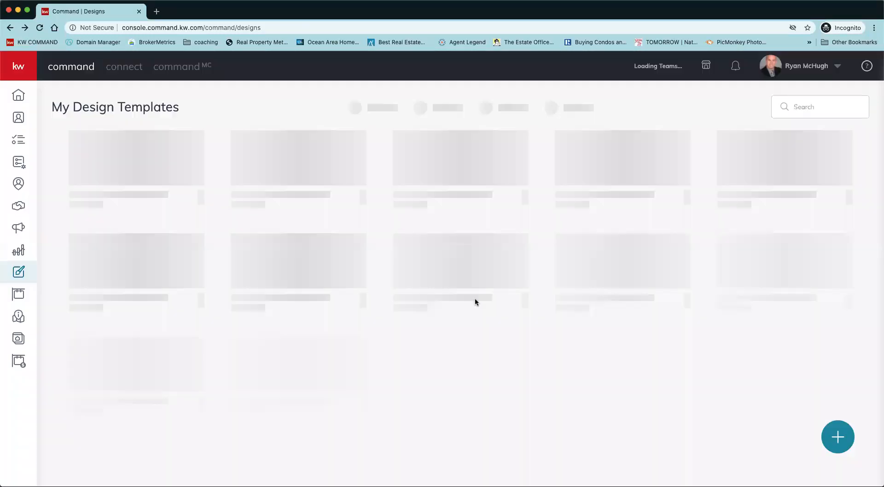
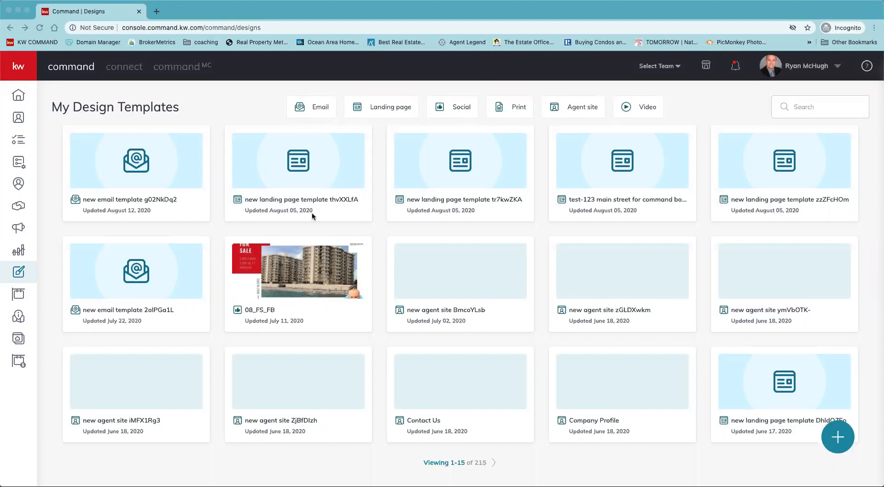
Leave the design templates page for the Campaigns dashboard, discarding unsaved changes, and dismiss the feedback survey.
left_click(19, 229)
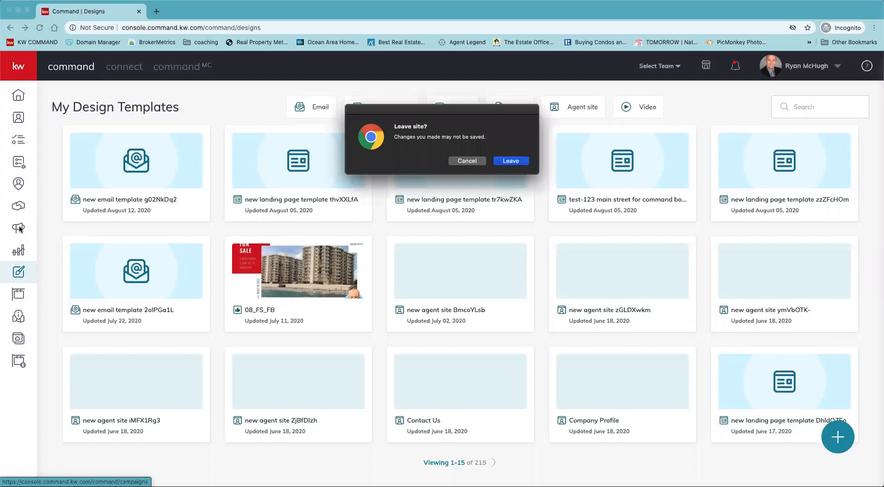
left_click(512, 162)
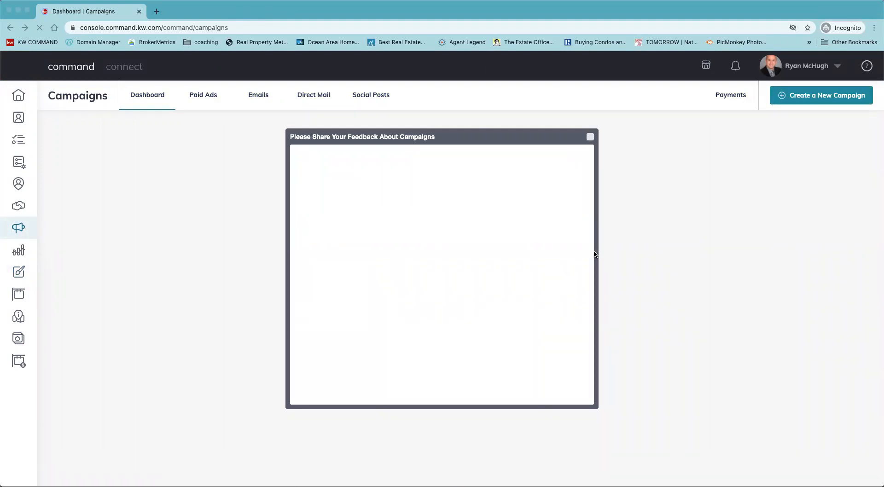
left_click(590, 137)
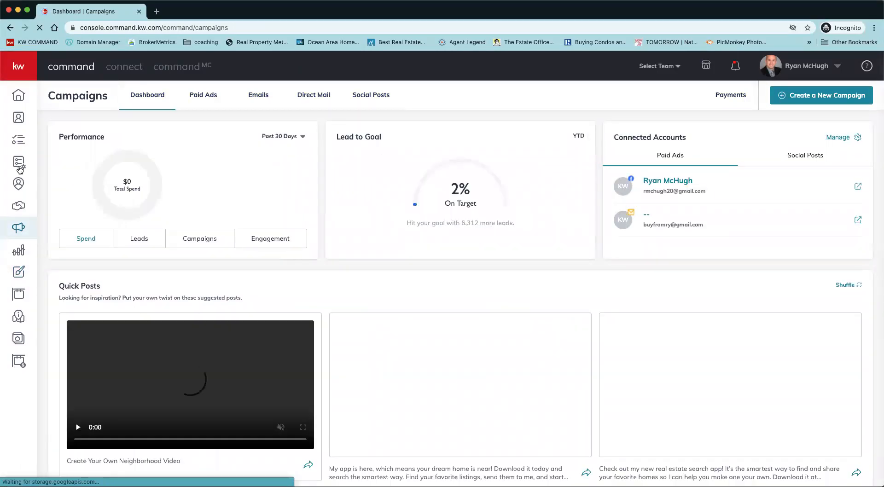
Look through the ready-made plans in the SmartPlans library, from Promote My App to Home Anniversary.
left_click(18, 136)
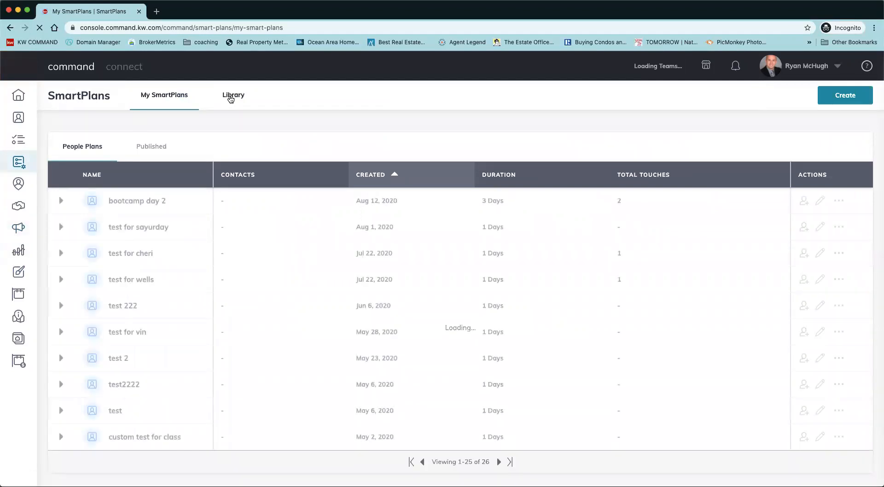
left_click(240, 101)
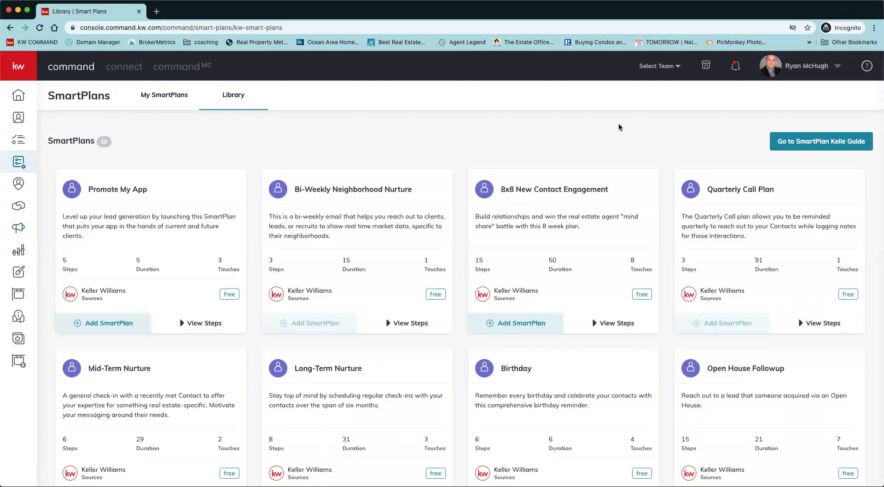
scroll(335, 344, "down", 5)
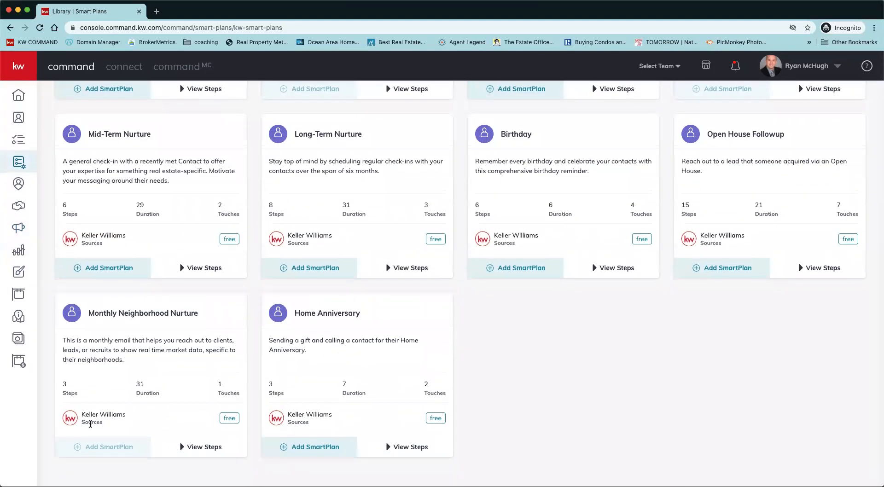
scroll(155, 386, "up", 5)
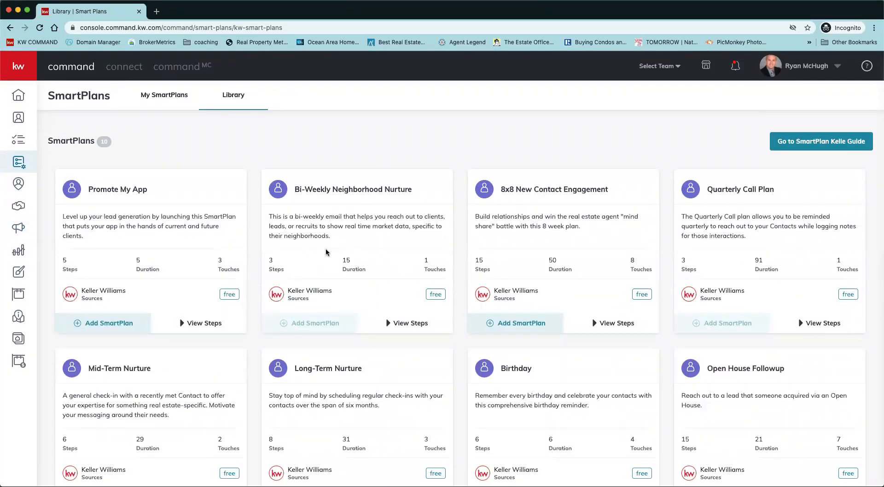
Open the first contact's saved searches, inspect the form for creating a saved search, and close it without saving.
left_click(19, 118)
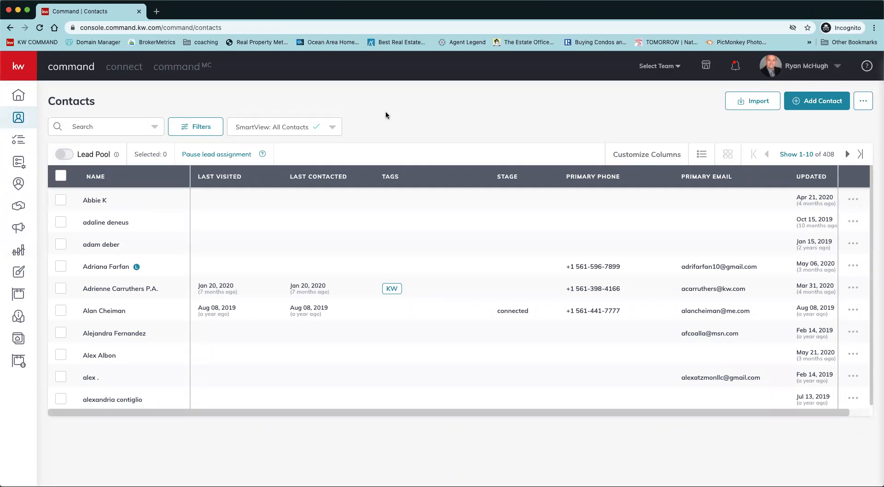
left_click(88, 203)
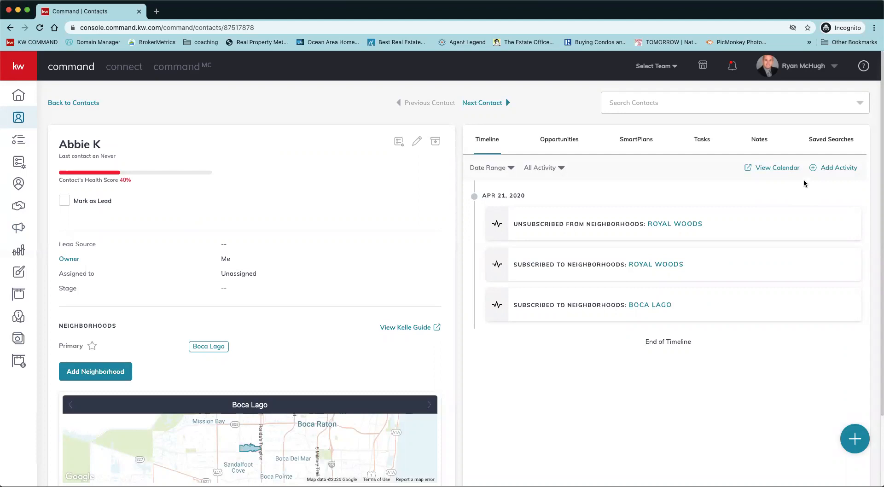
left_click(830, 147)
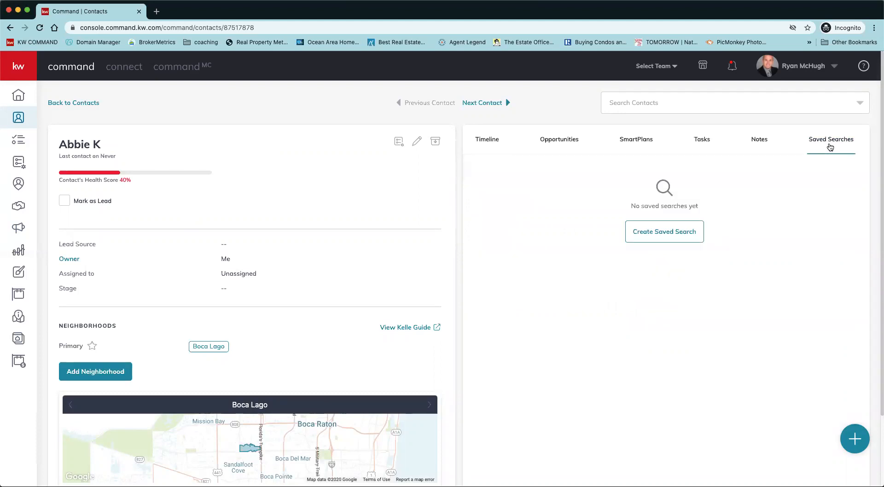
left_click(686, 233)
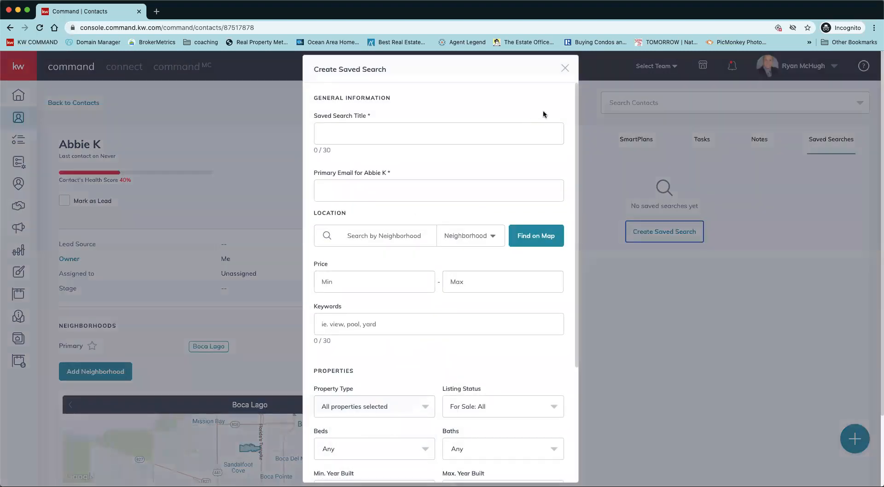
left_click(565, 68)
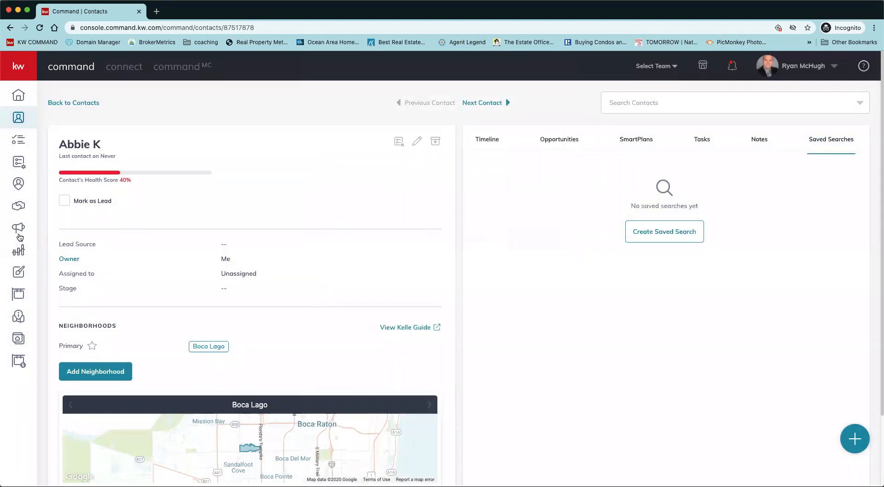
Go back to the Campaigns dashboard from the contact's record.
left_click(19, 228)
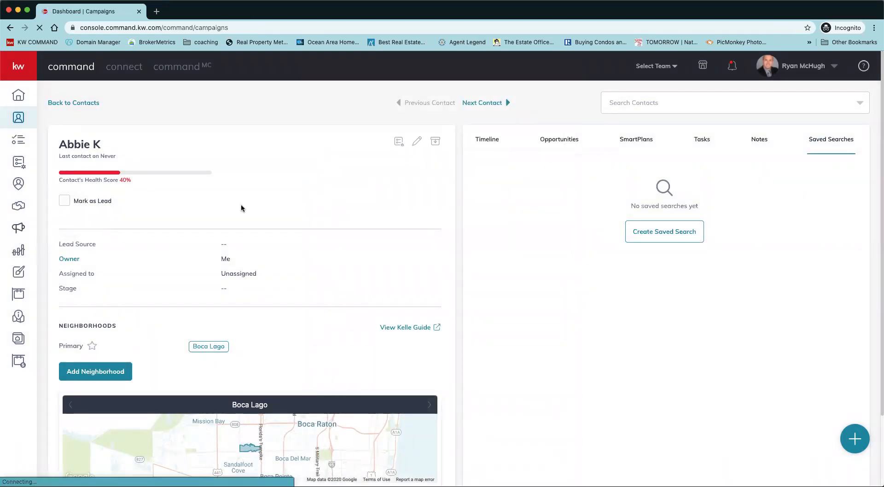